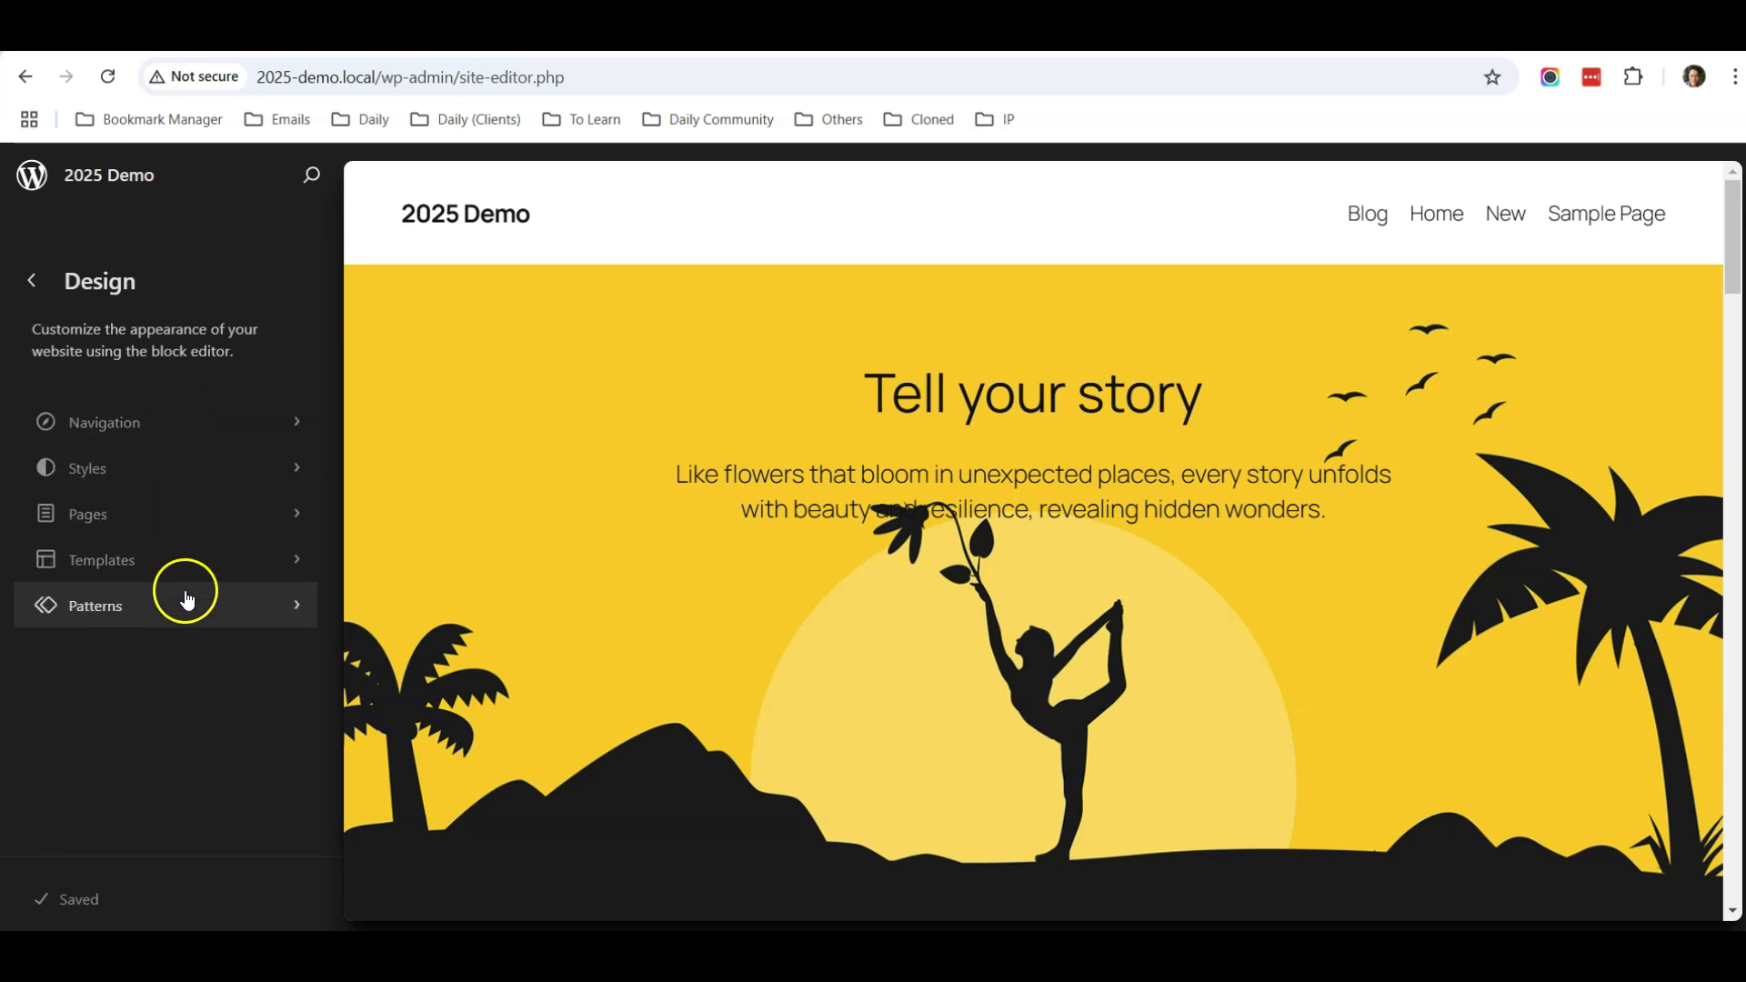
- Open the Header template part from the Patterns library's Header category
click(120, 613)
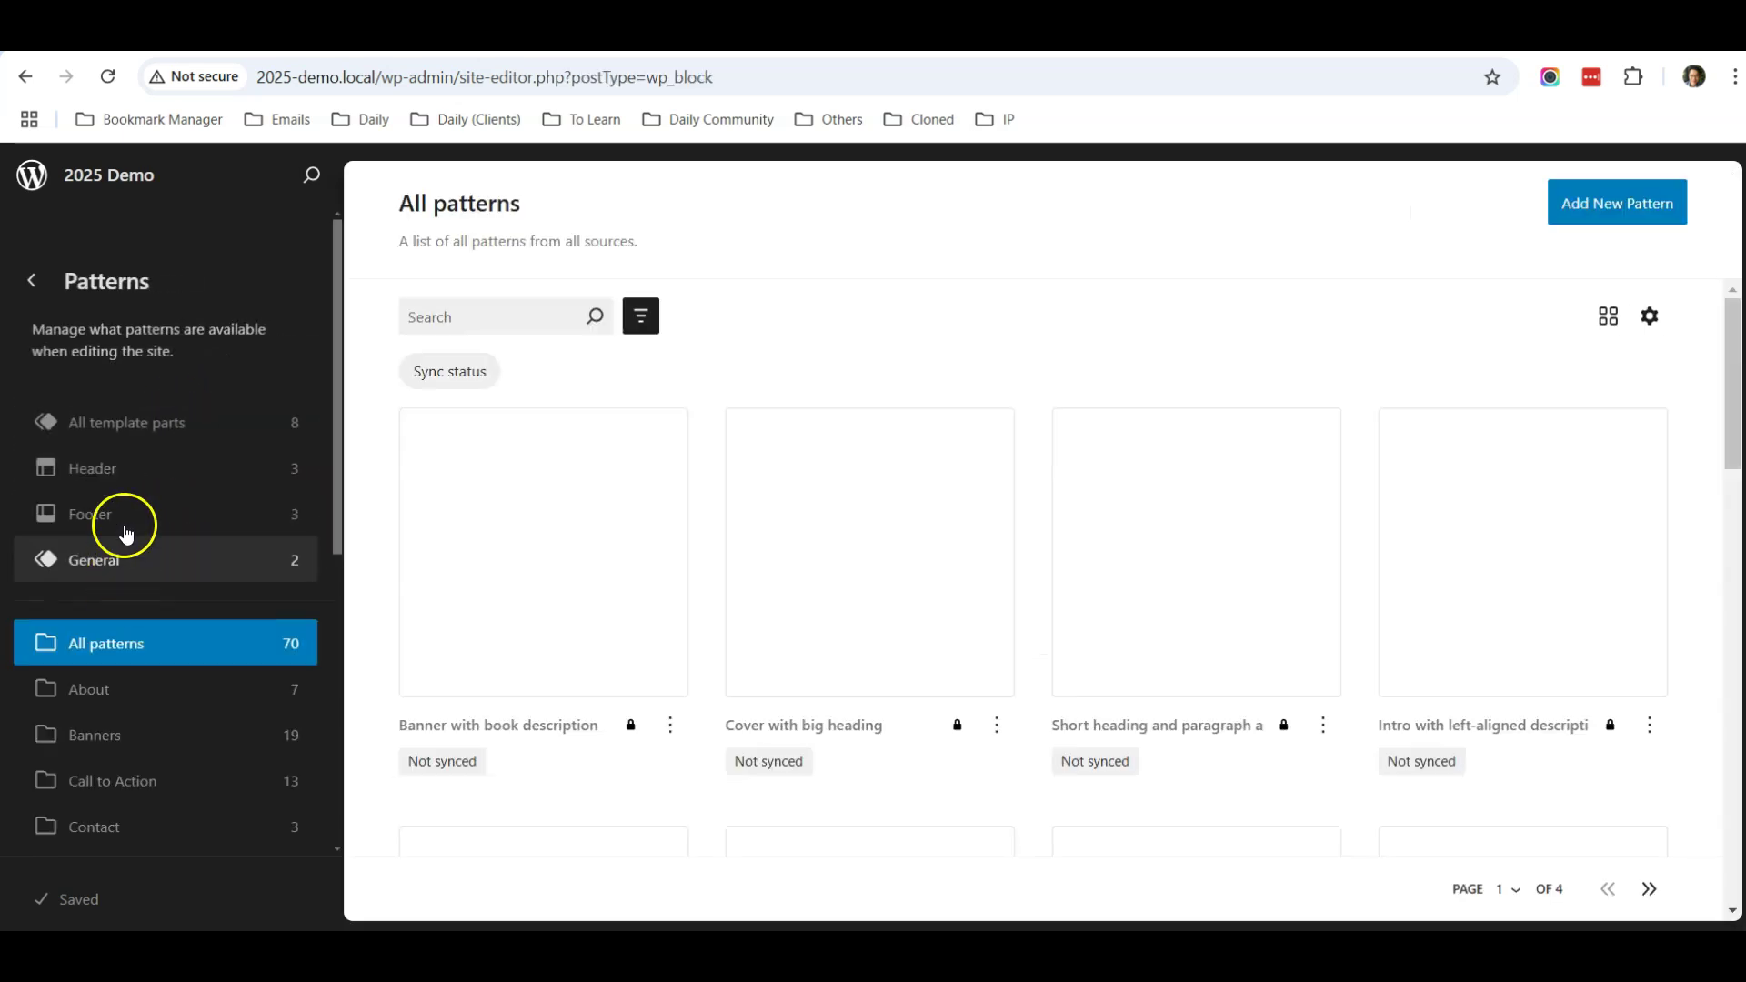
click(137, 474)
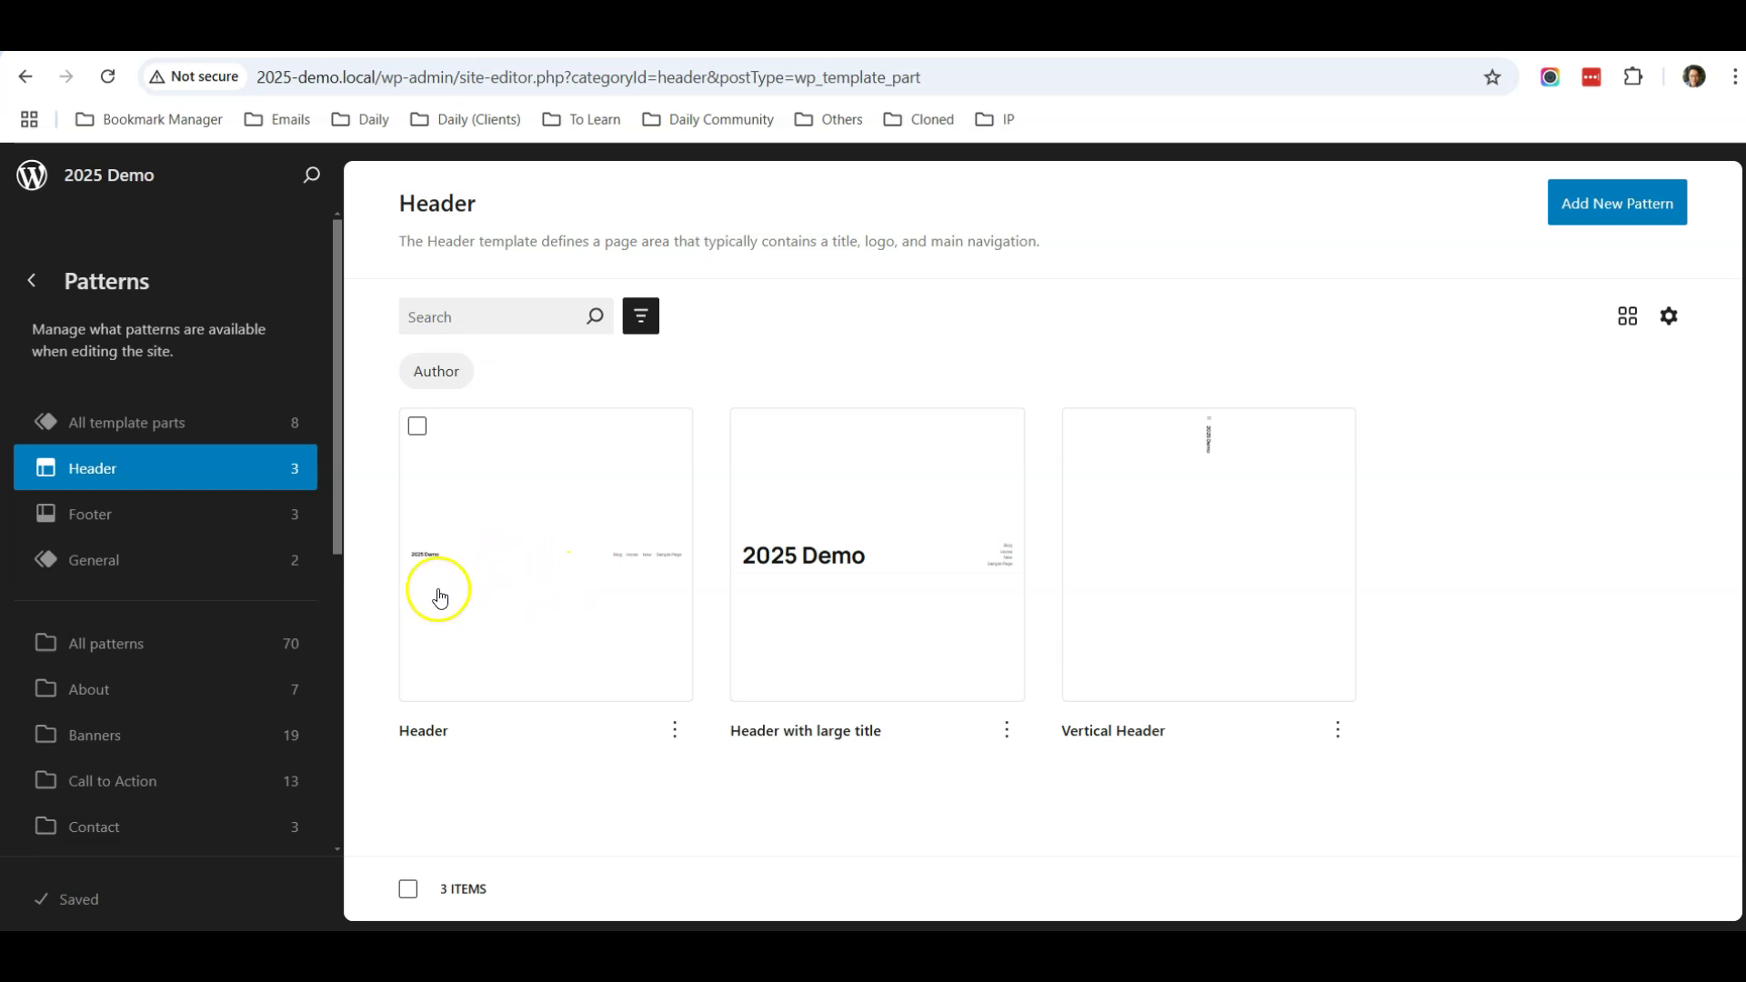
click(482, 571)
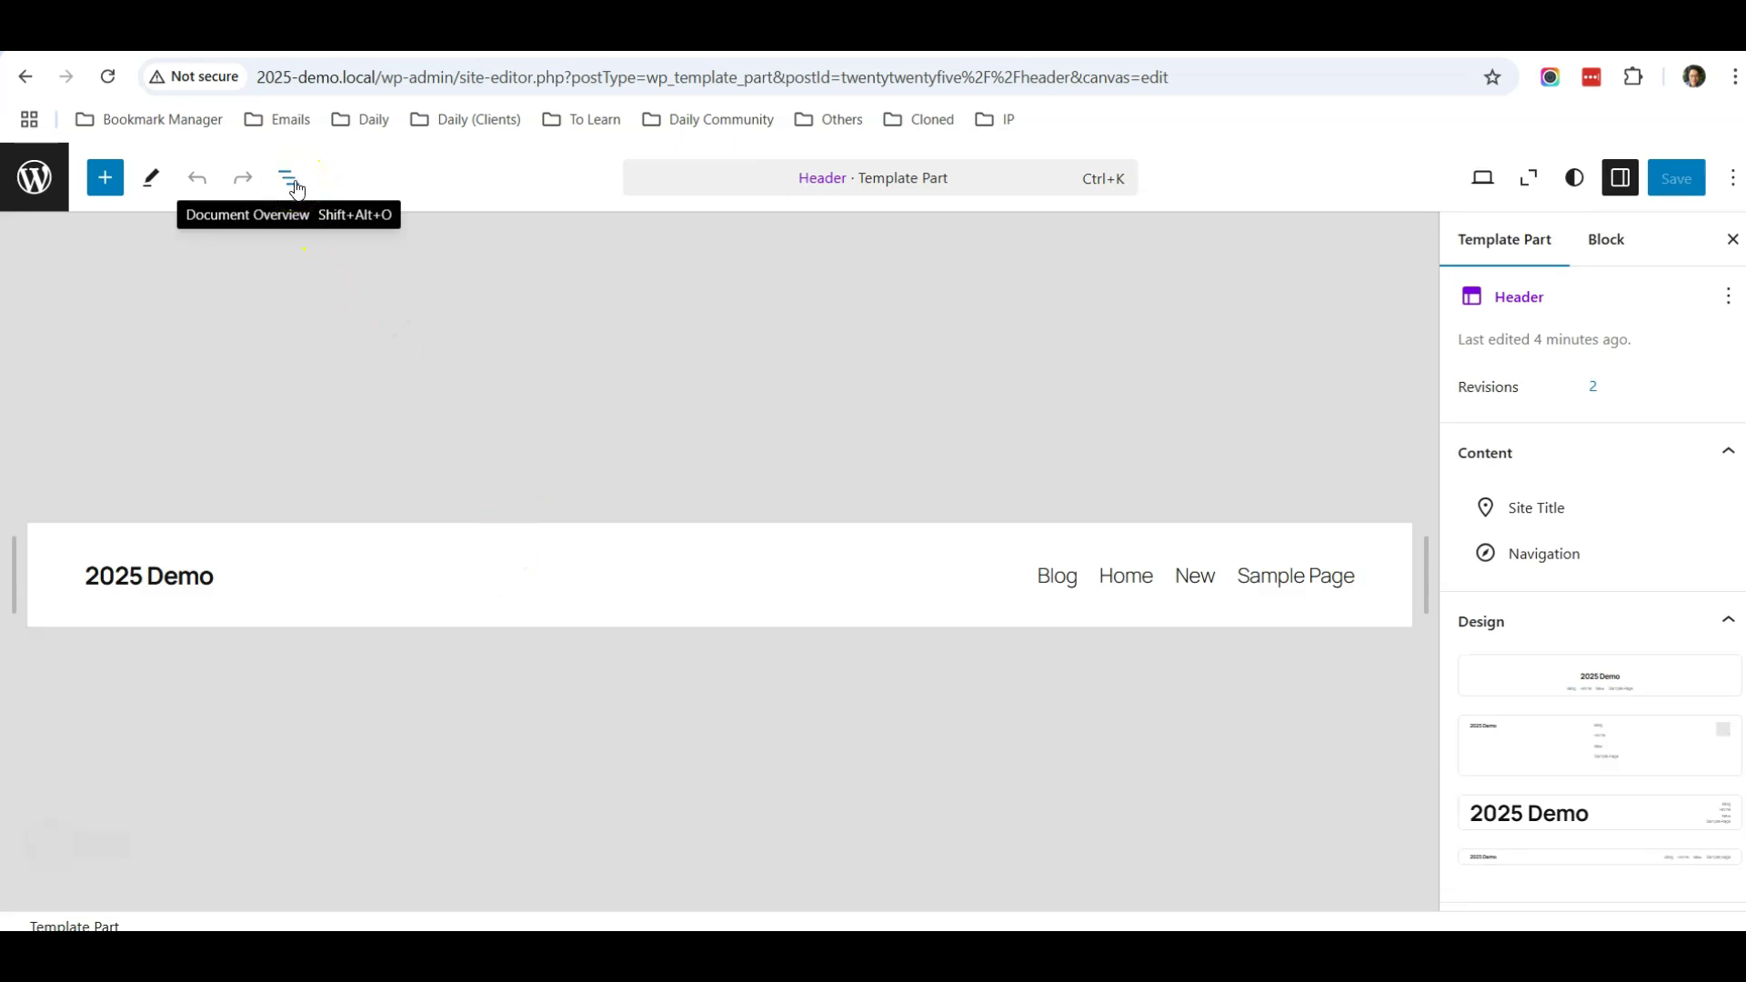
- Select the header's outer Group block via the Document Overview outline
click(290, 180)
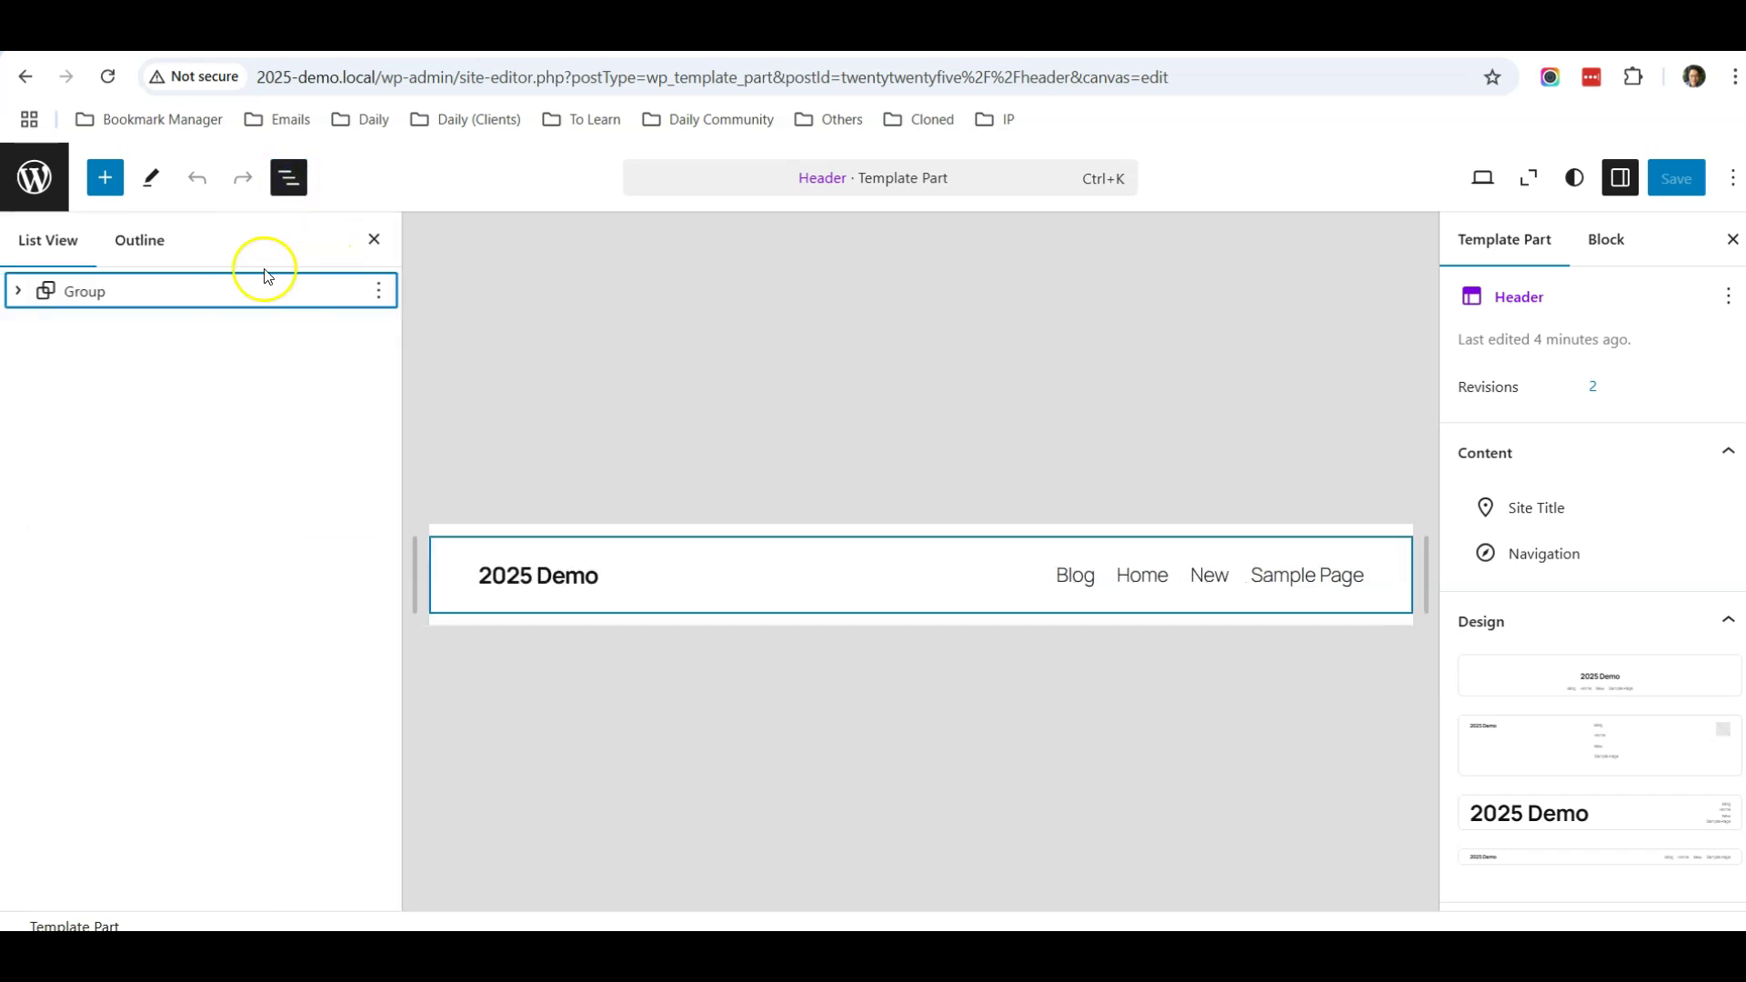
click(127, 294)
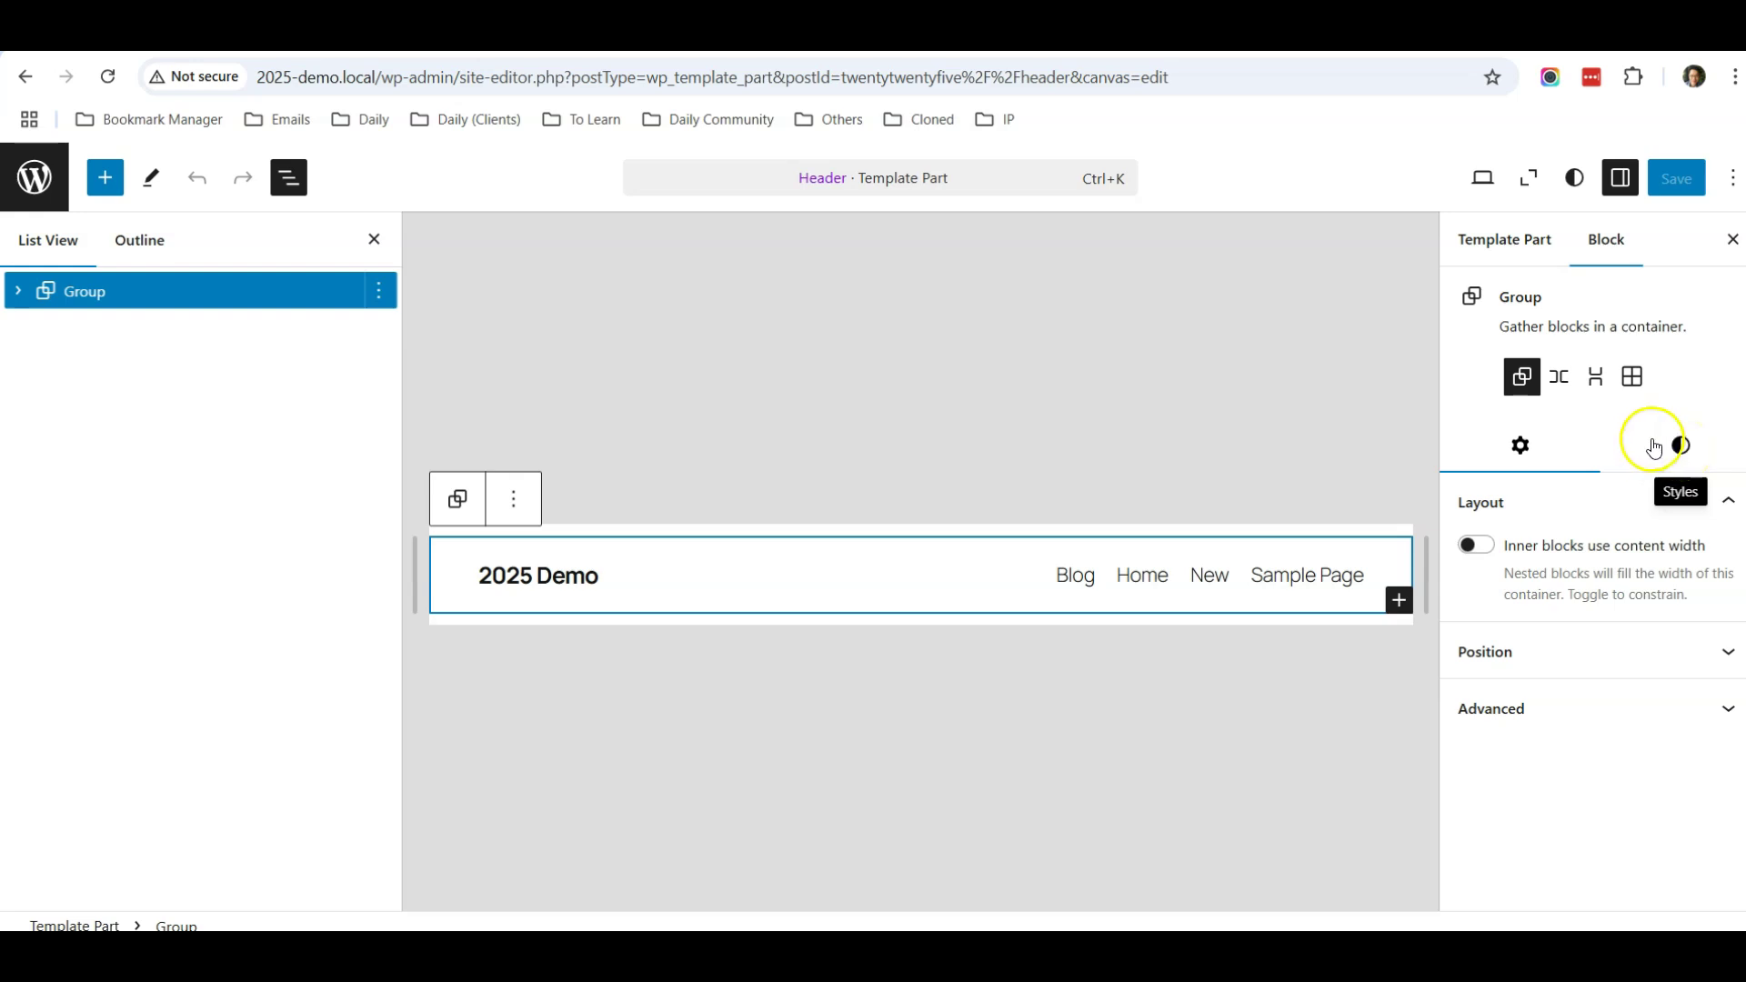
- Set the header Group's margin from Tiny to None in its Dimensions styles
click(1673, 453)
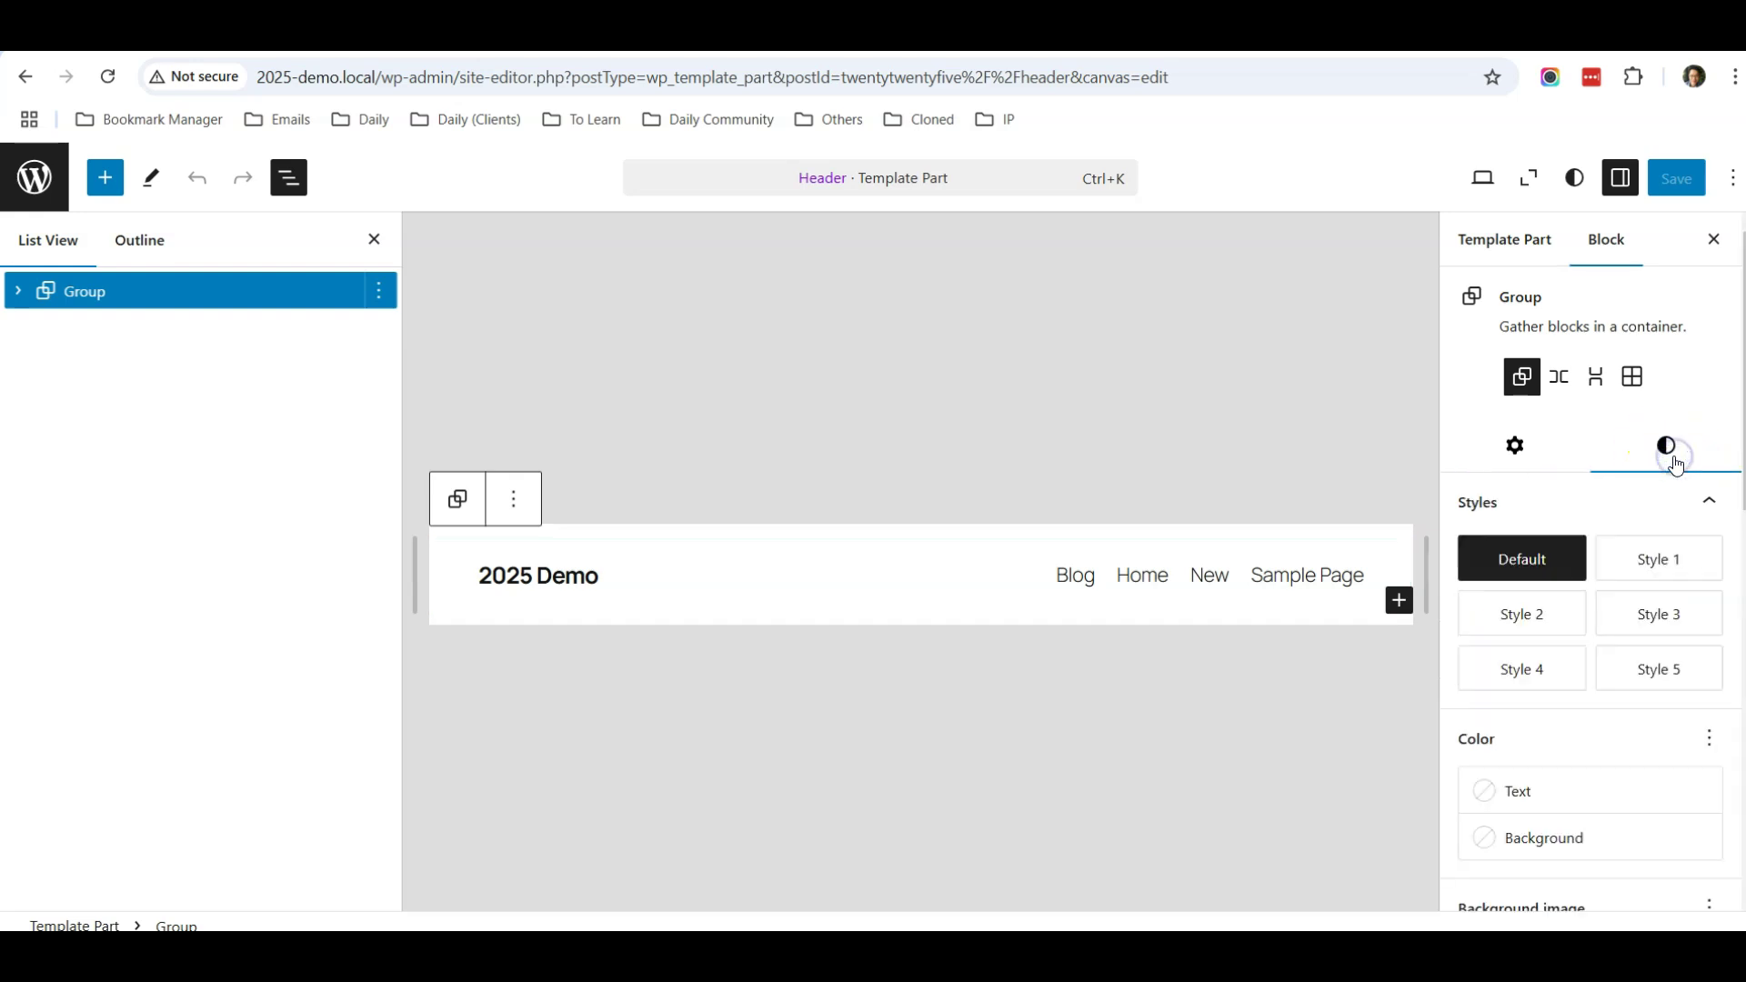
scroll(1598, 565, down, 3)
scroll(1597, 566, down, 2)
scroll(1600, 565, down, 1)
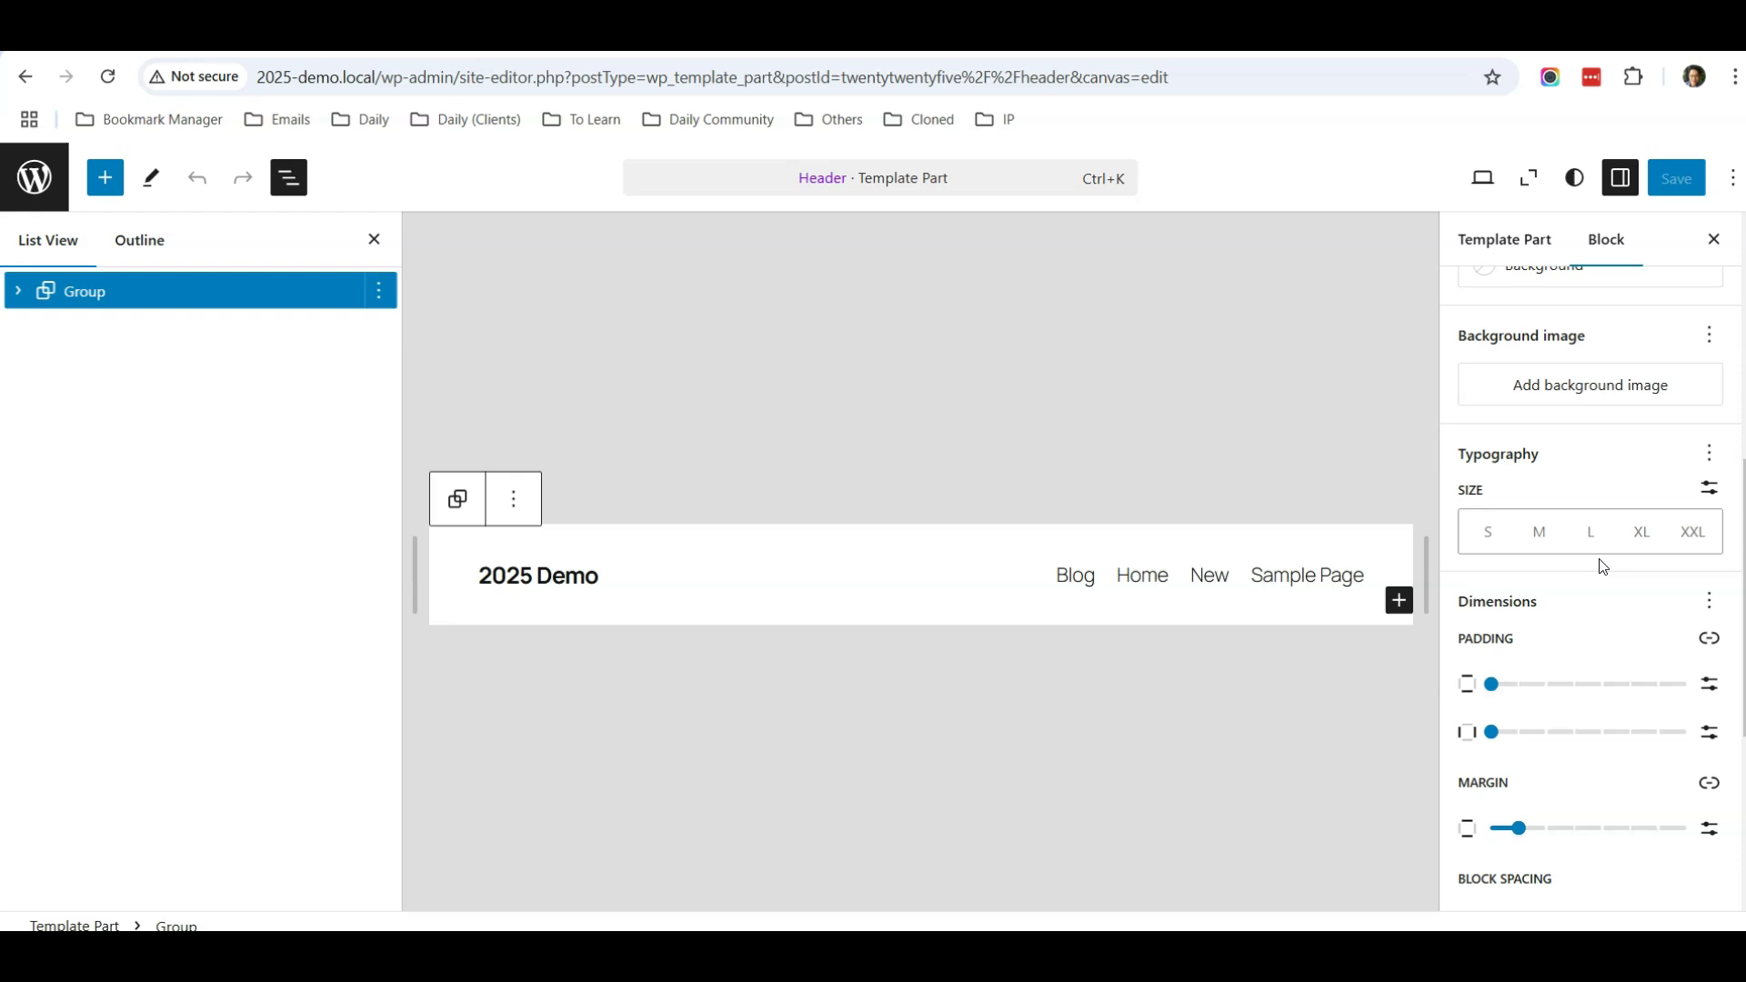
scroll(1597, 566, down, 3)
scroll(1587, 545, down, 2)
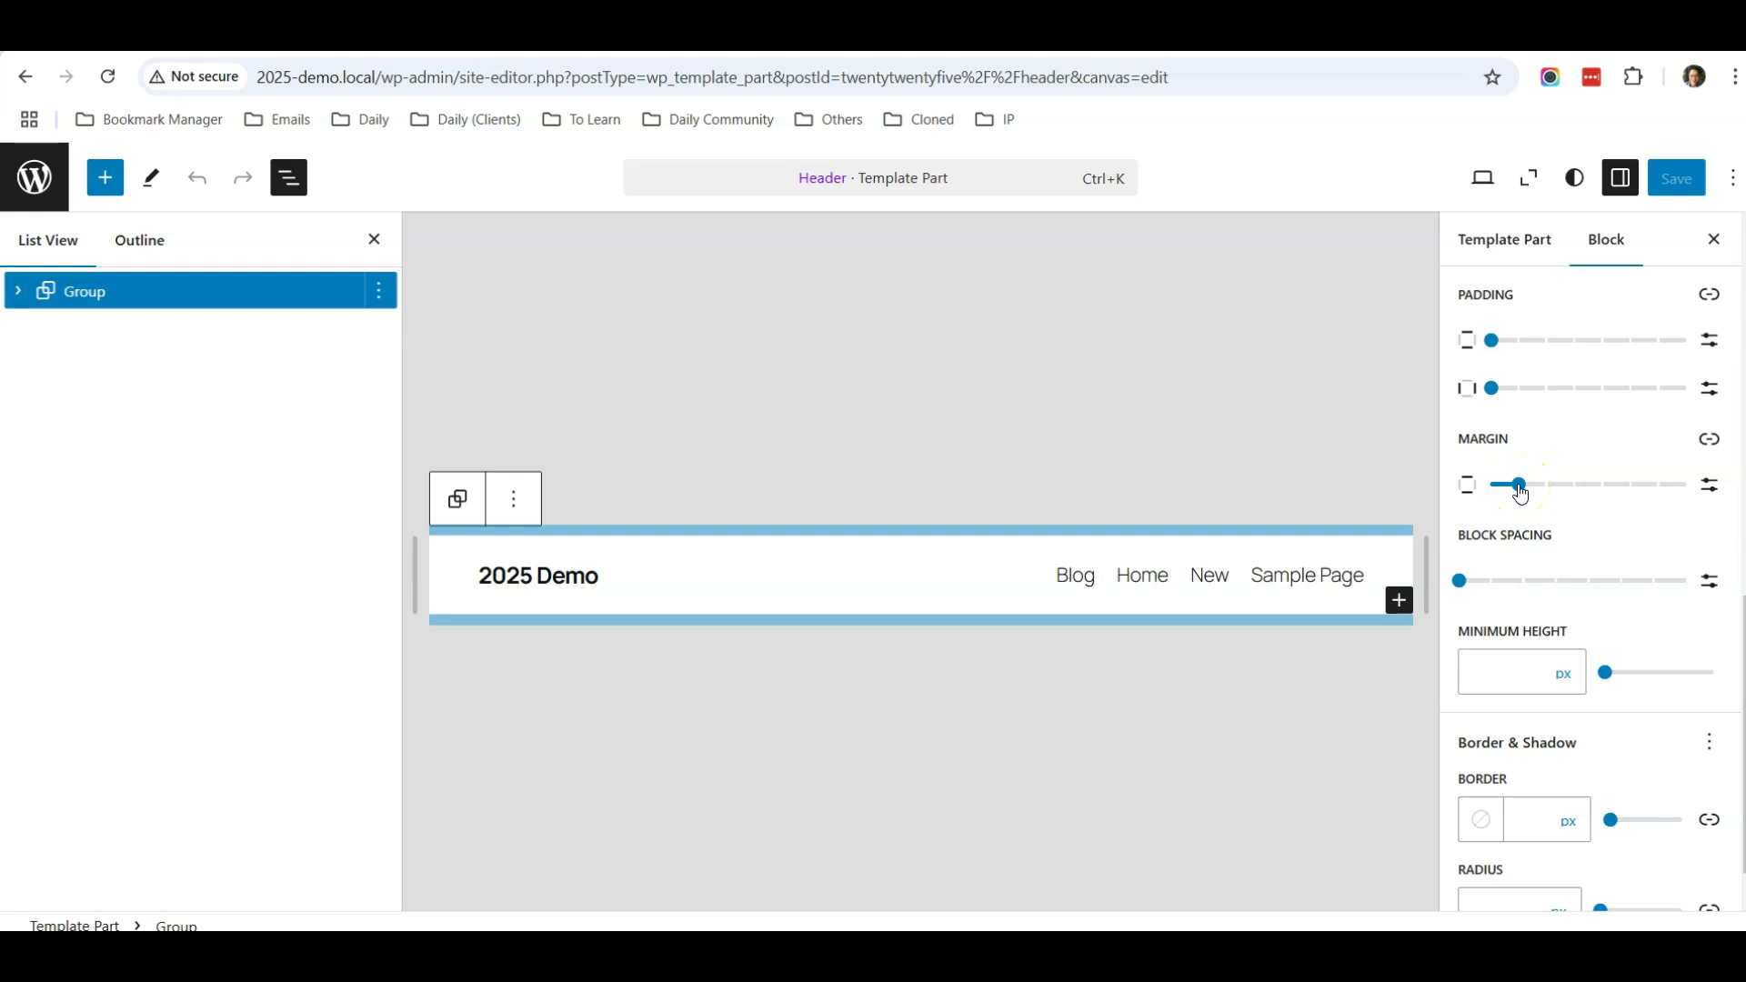
click(1519, 490)
drag(1508, 489, 1498, 492)
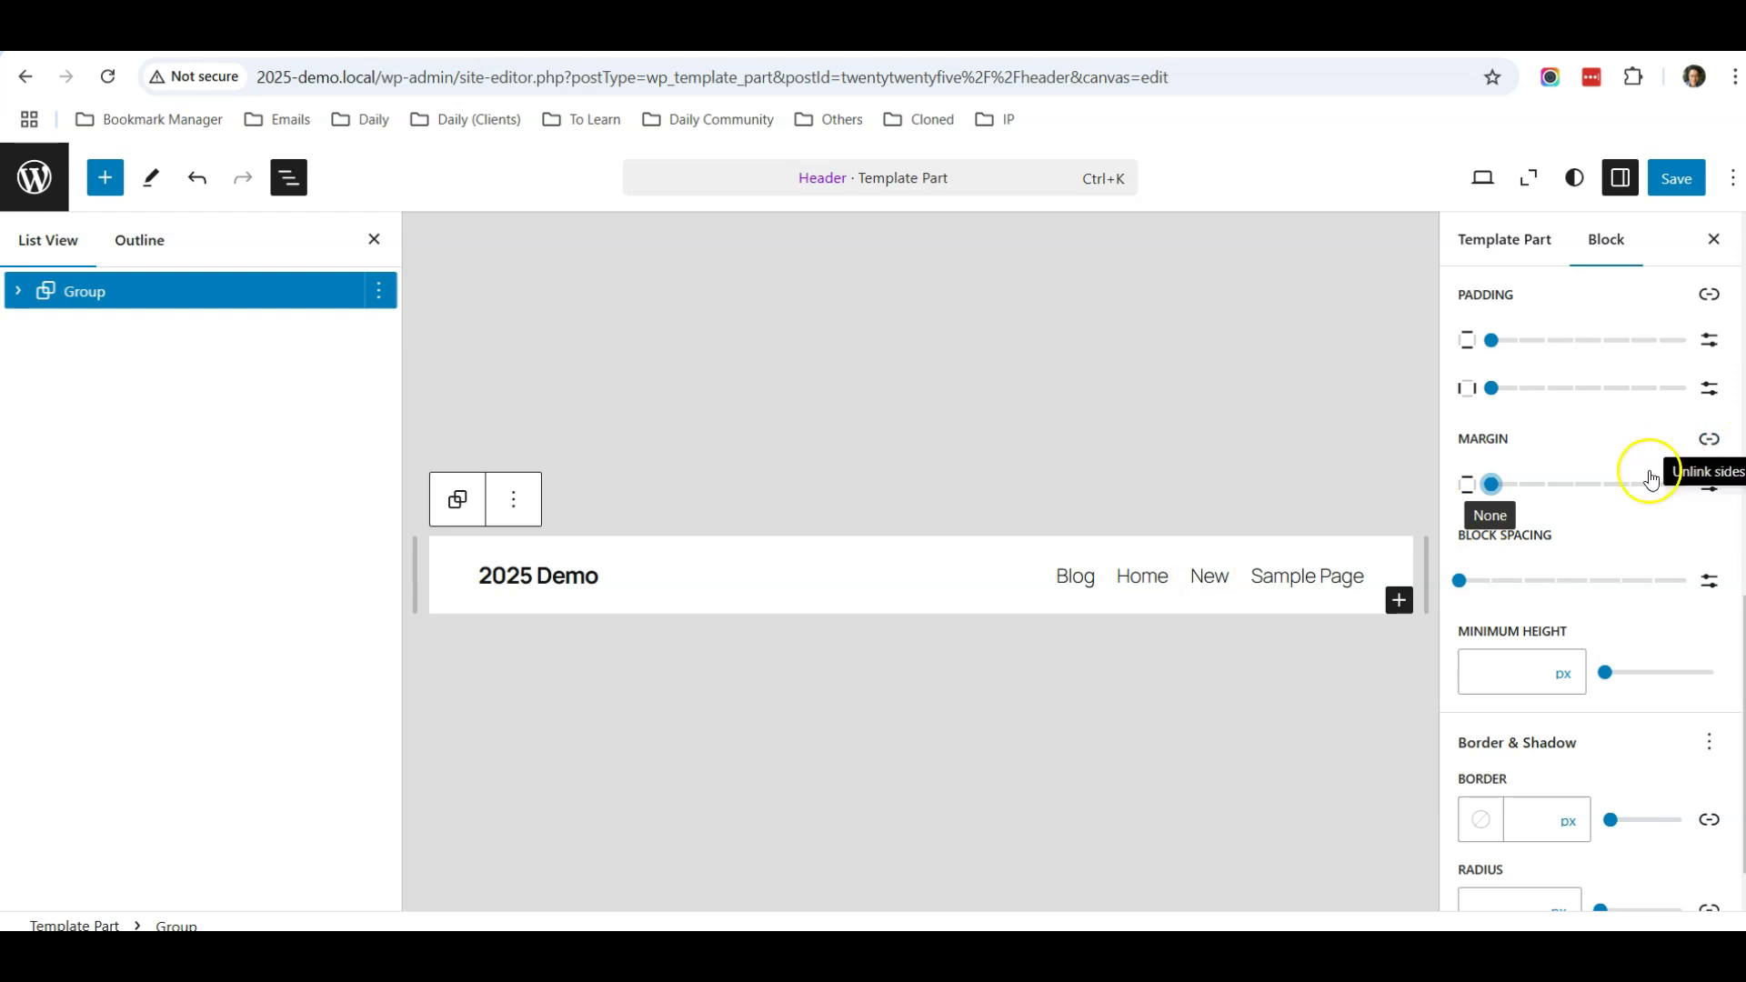
- Unlink margin sides, set the bottom margin to -10 px, save, and head to 2025-demo.local
click(1710, 440)
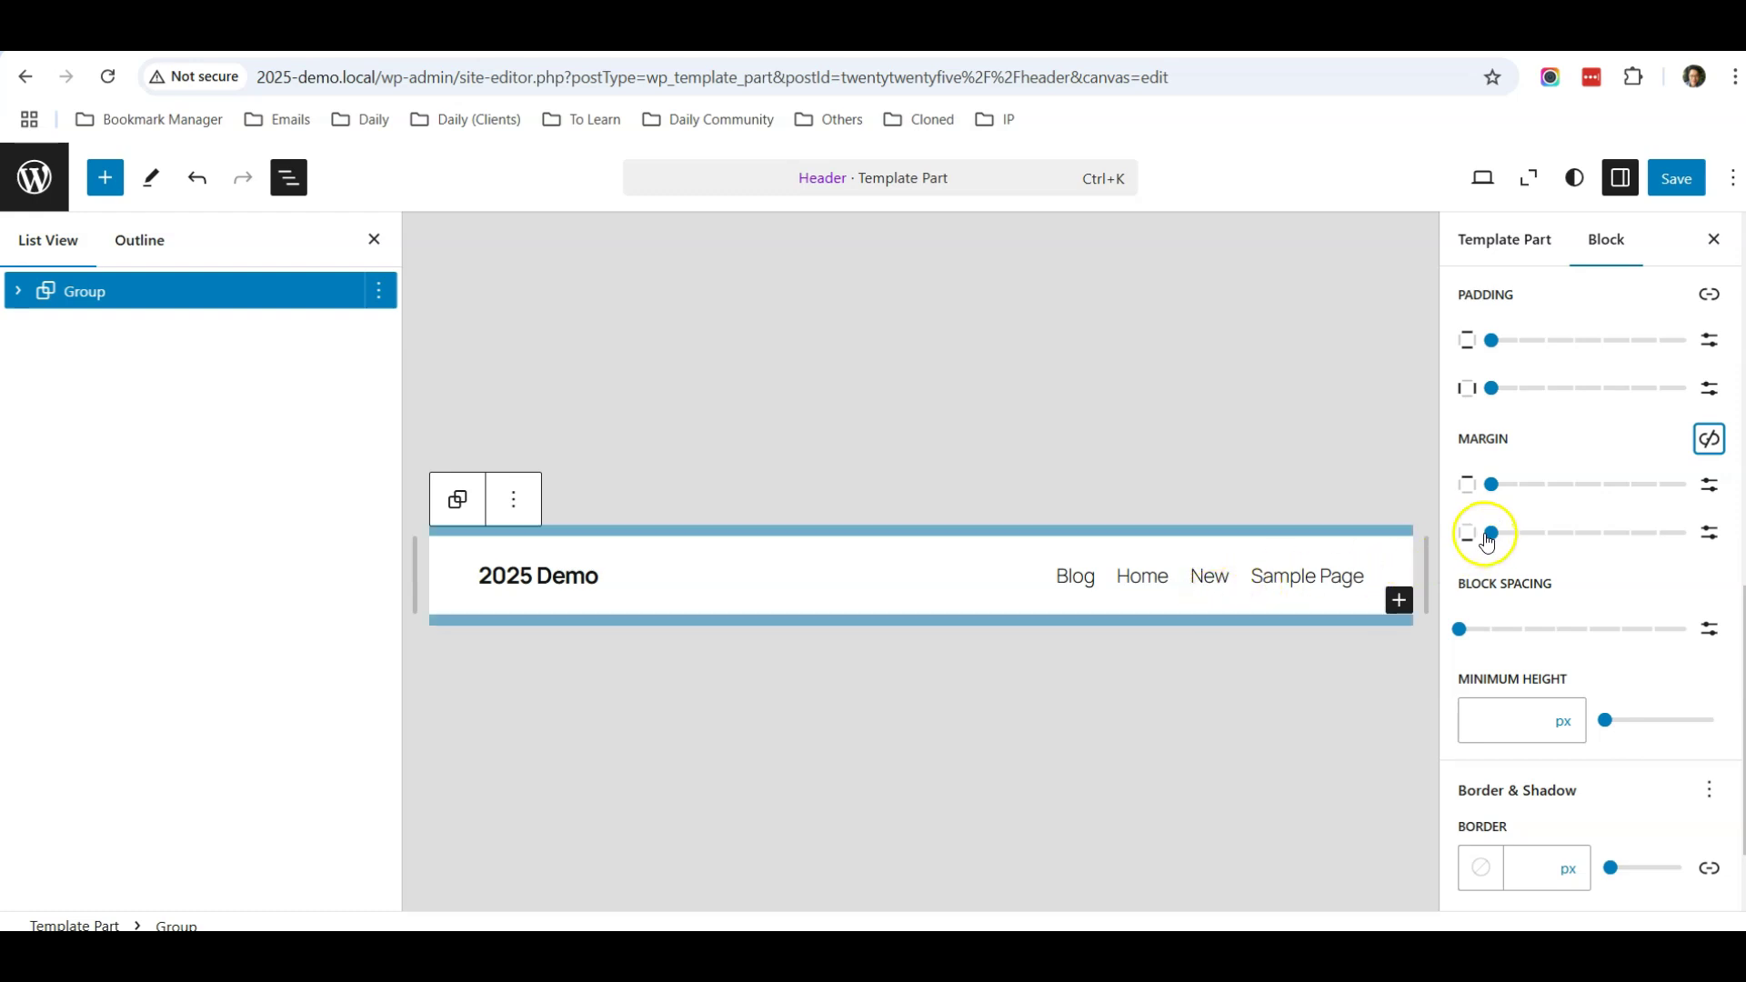
click(1492, 533)
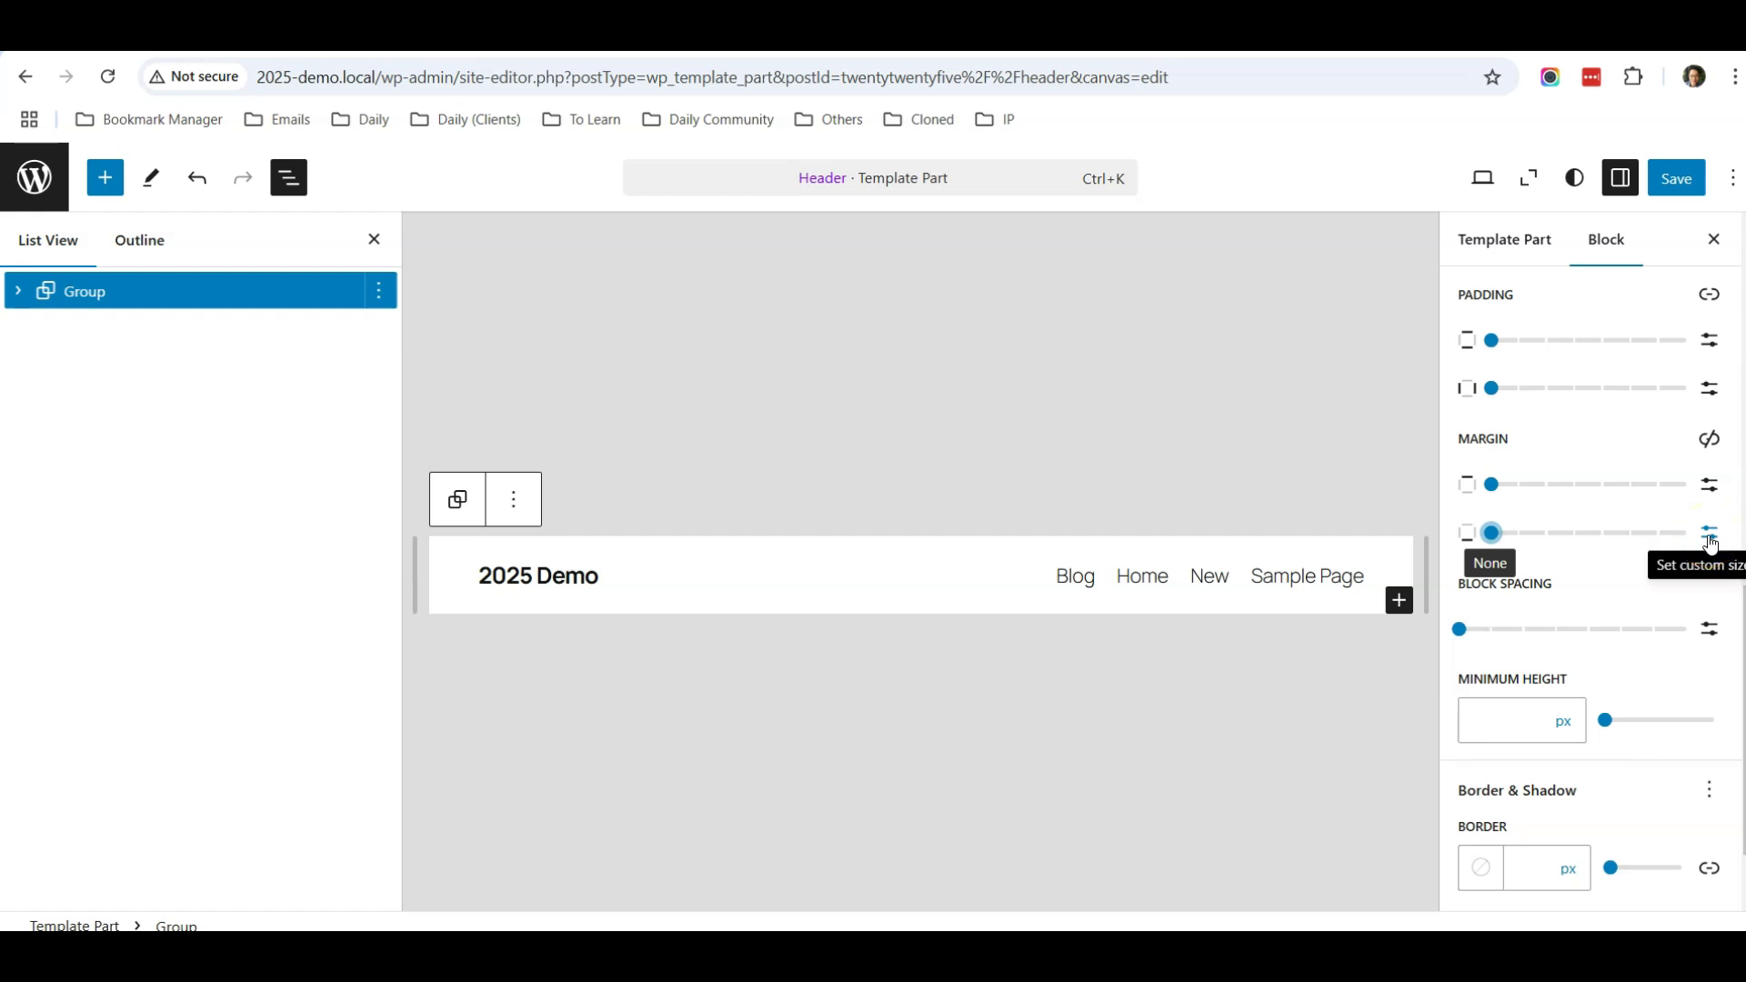
click(1710, 543)
click(1510, 533)
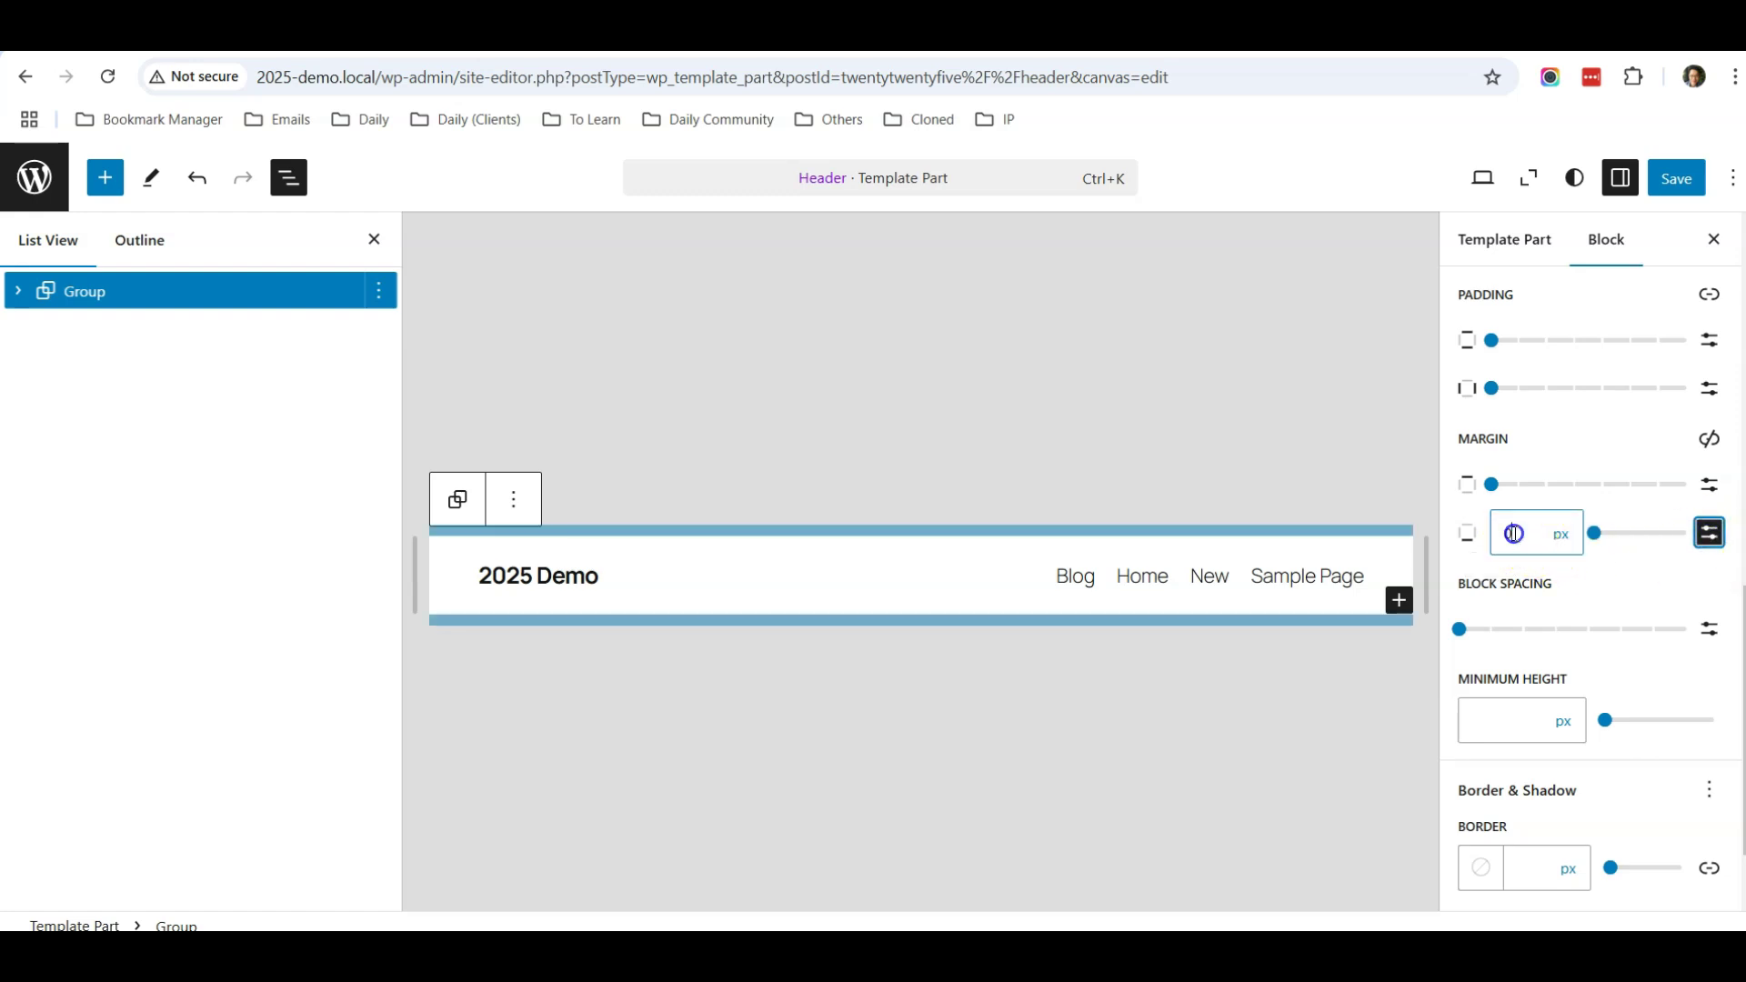
text(-)
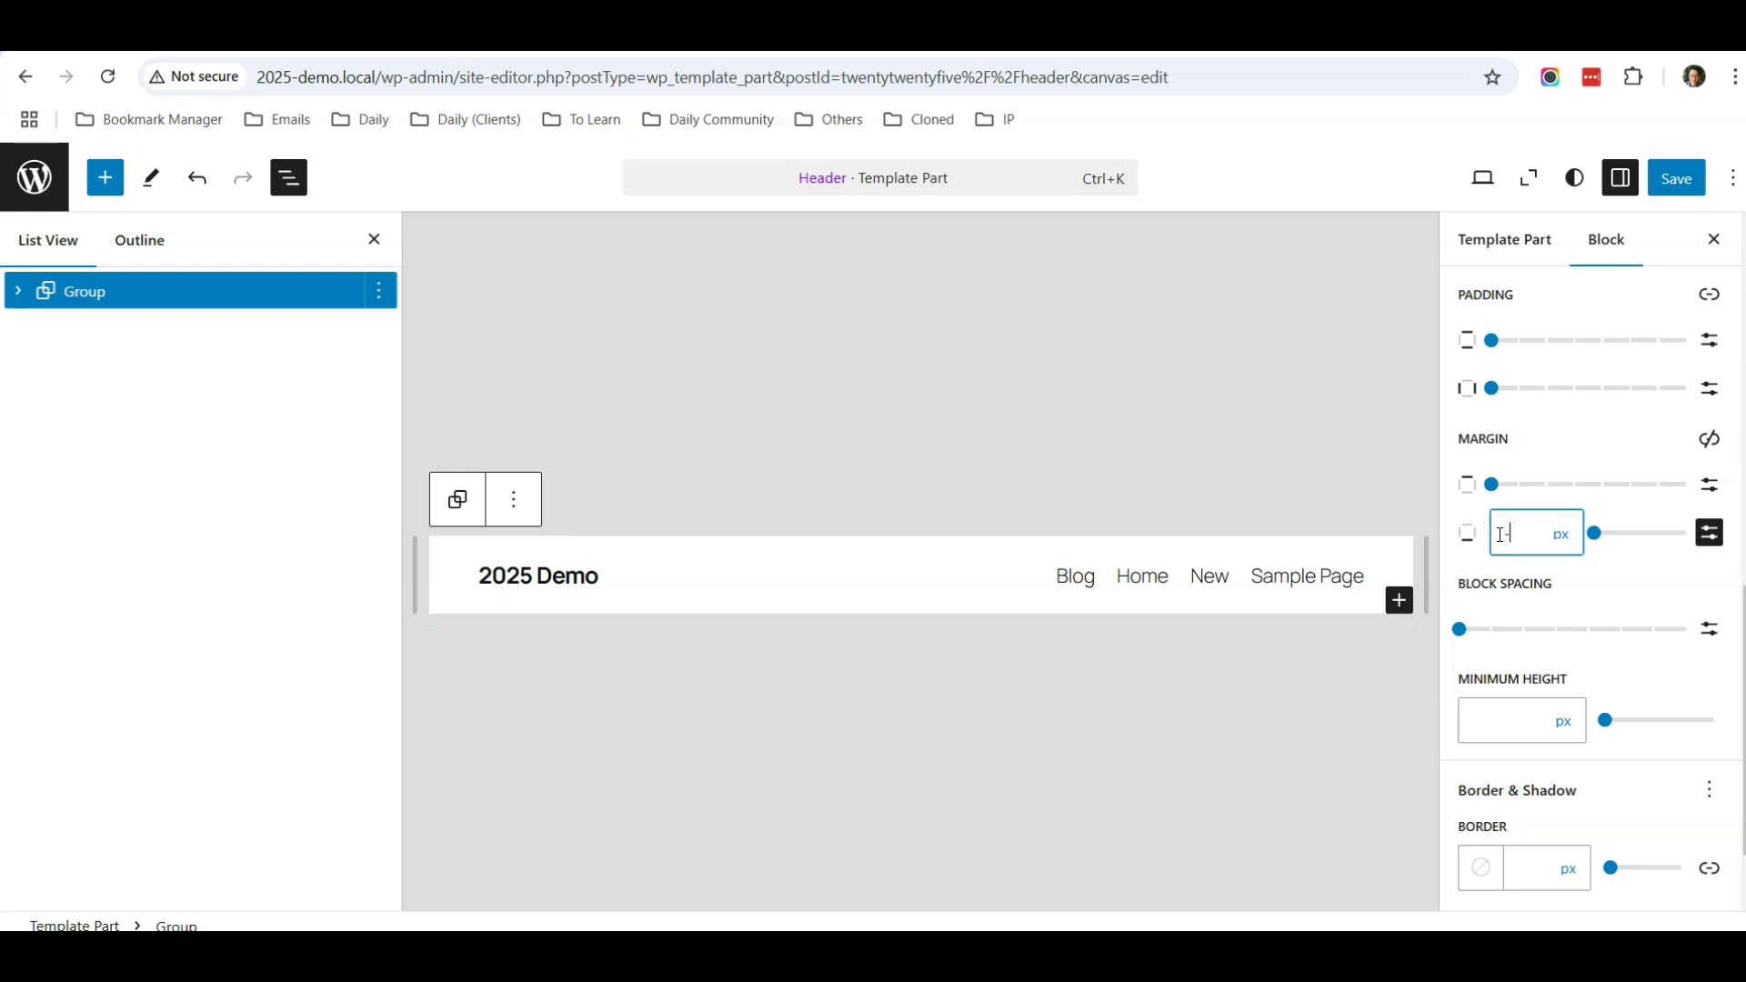
text(10)
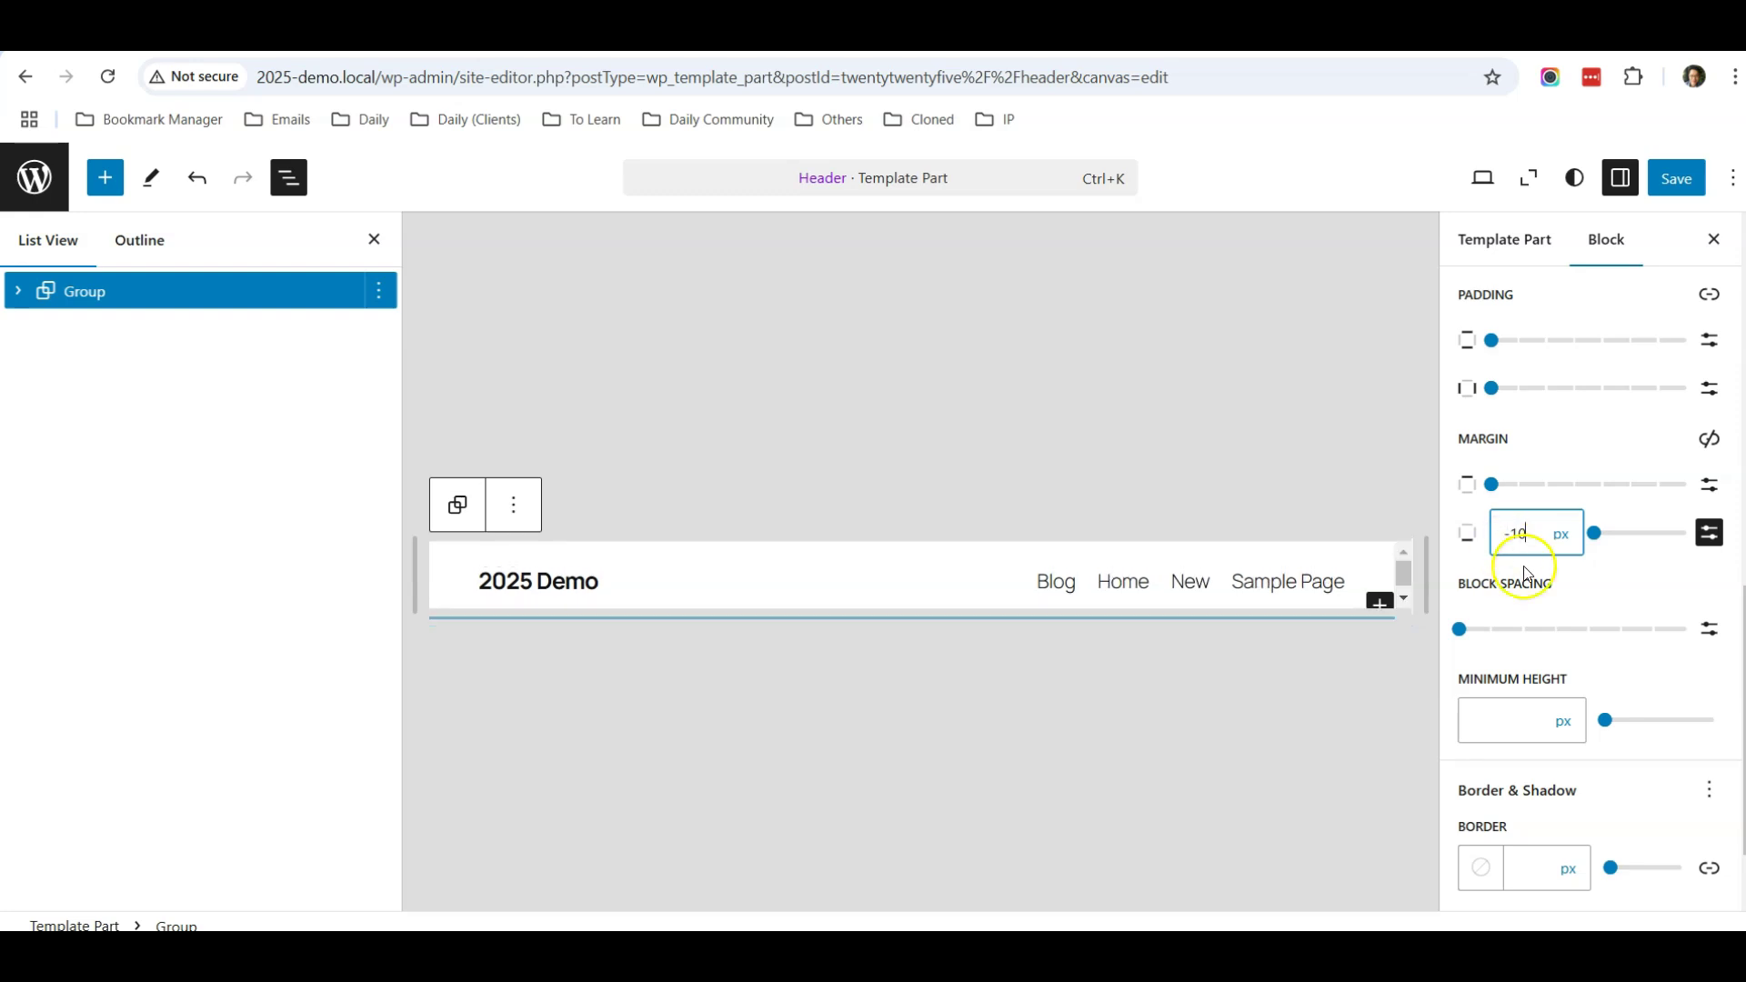
click(1678, 180)
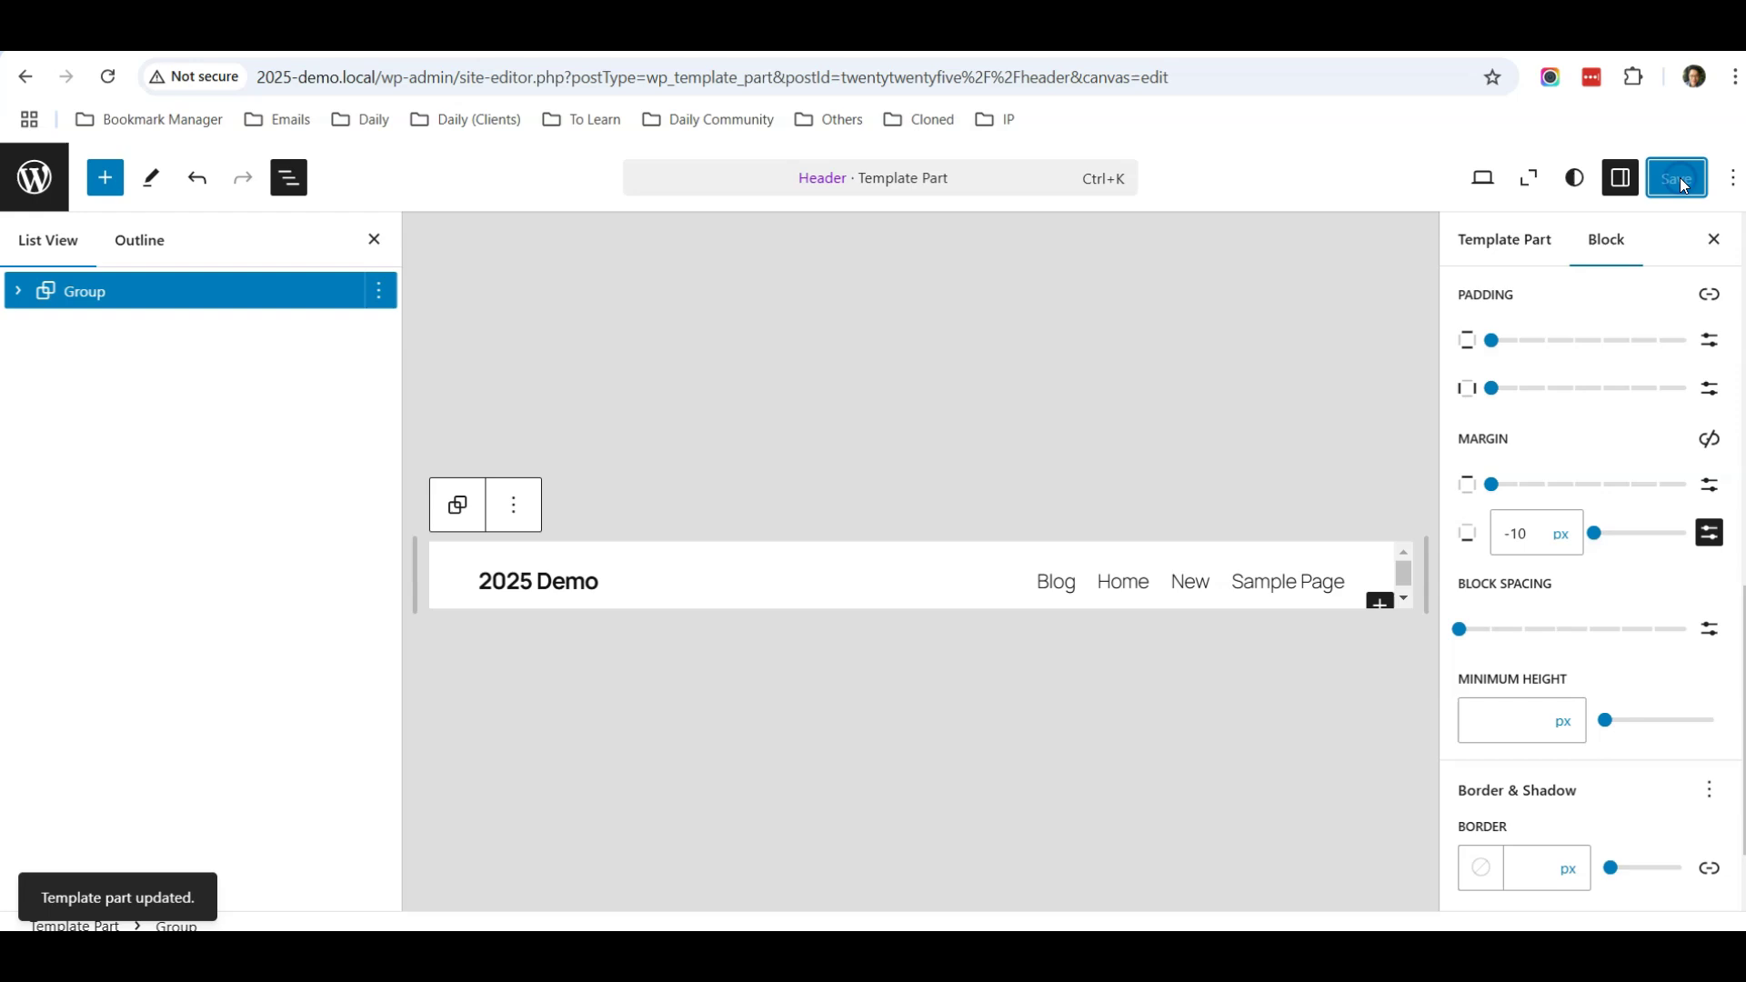
click(710, 77)
text(2025-demo.local)
- Load and reload the live homepage to check the header now sits flush against the hero
key(Return)
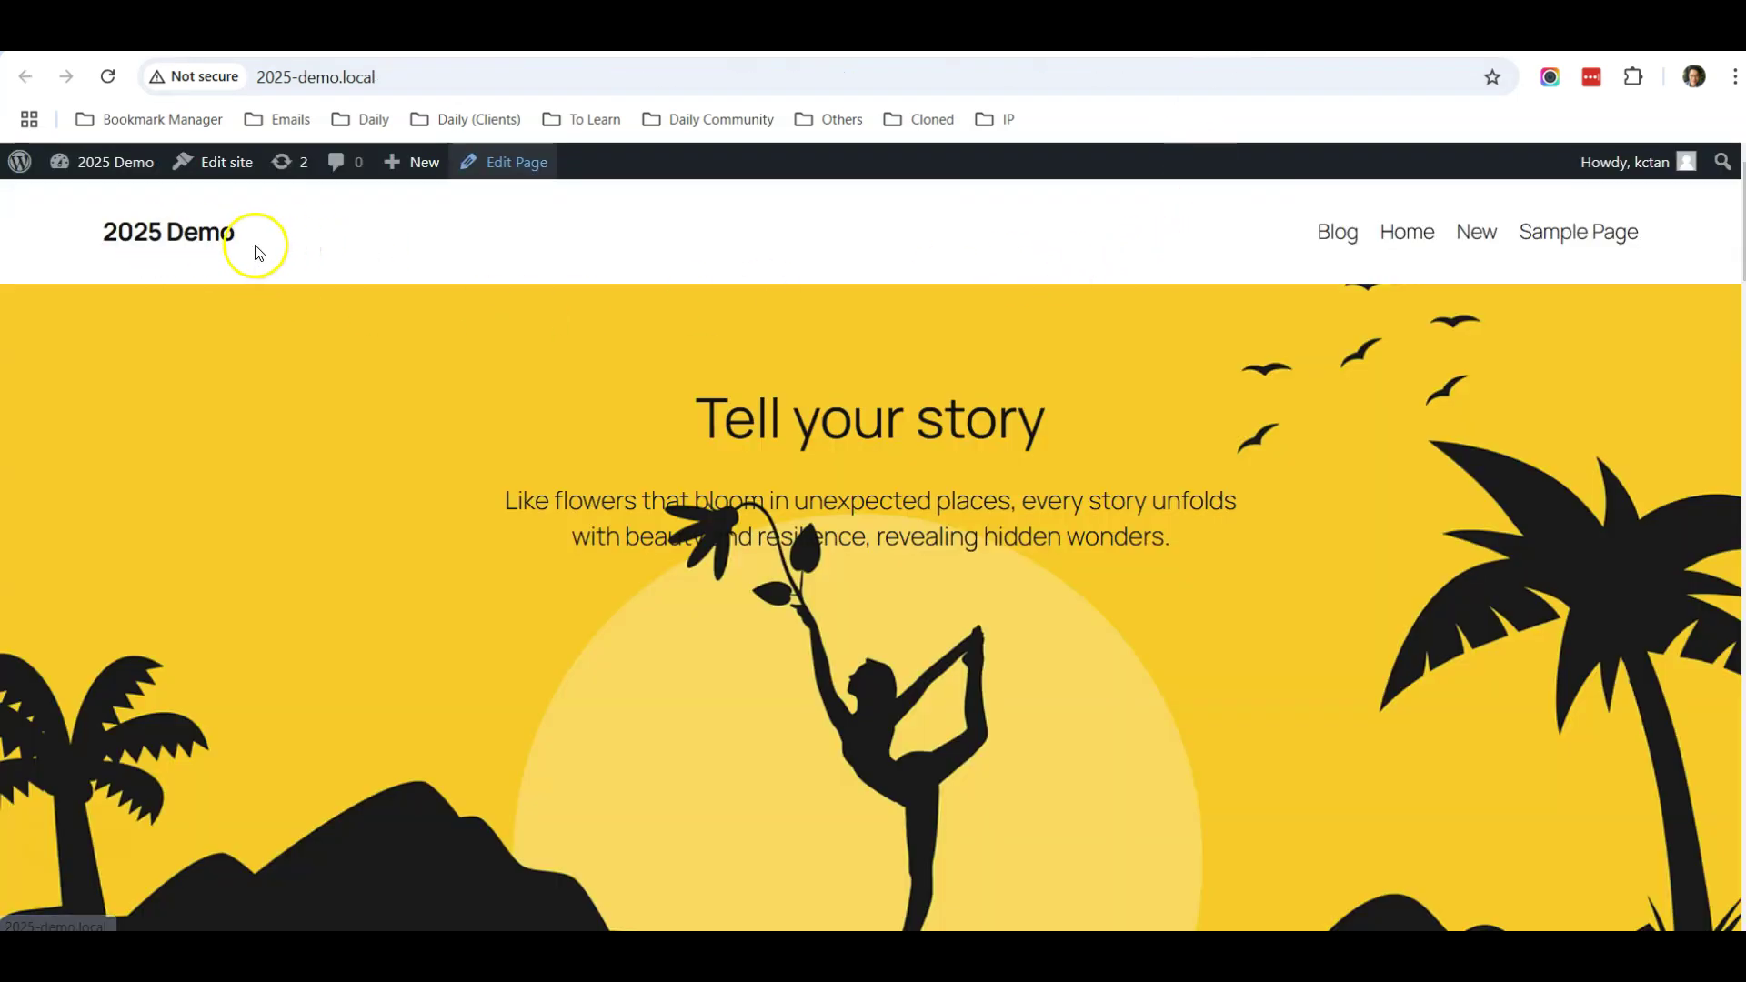
click(109, 77)
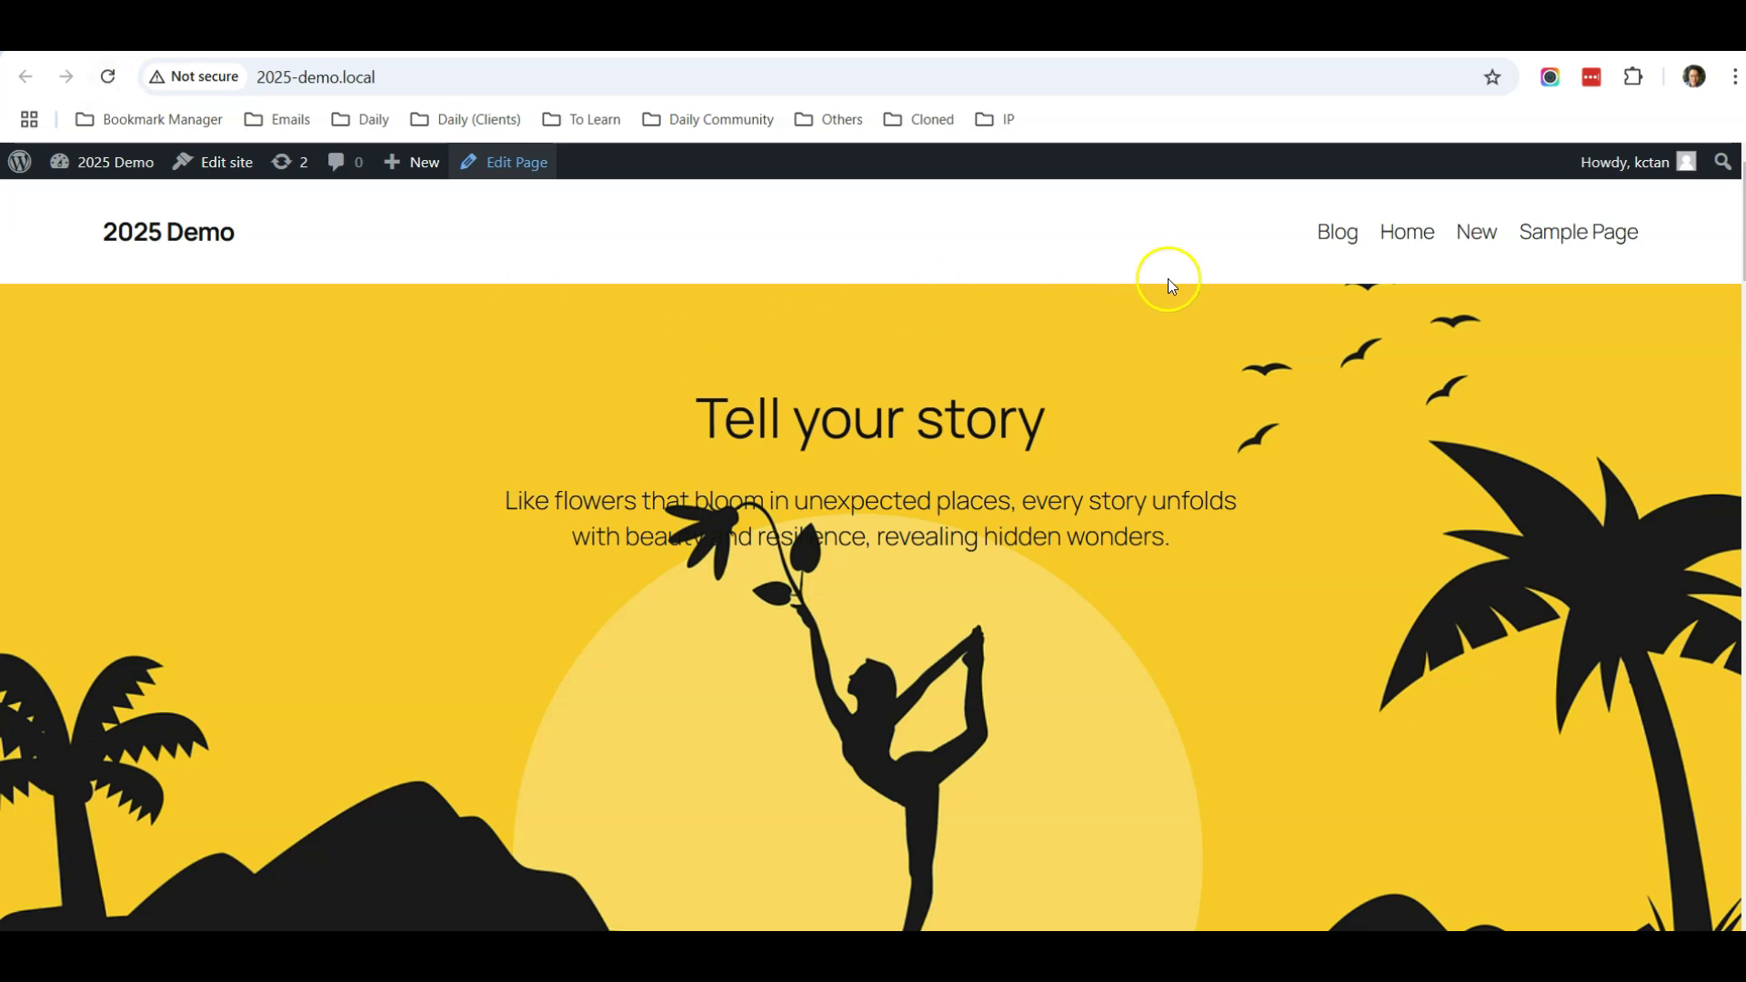
click(108, 77)
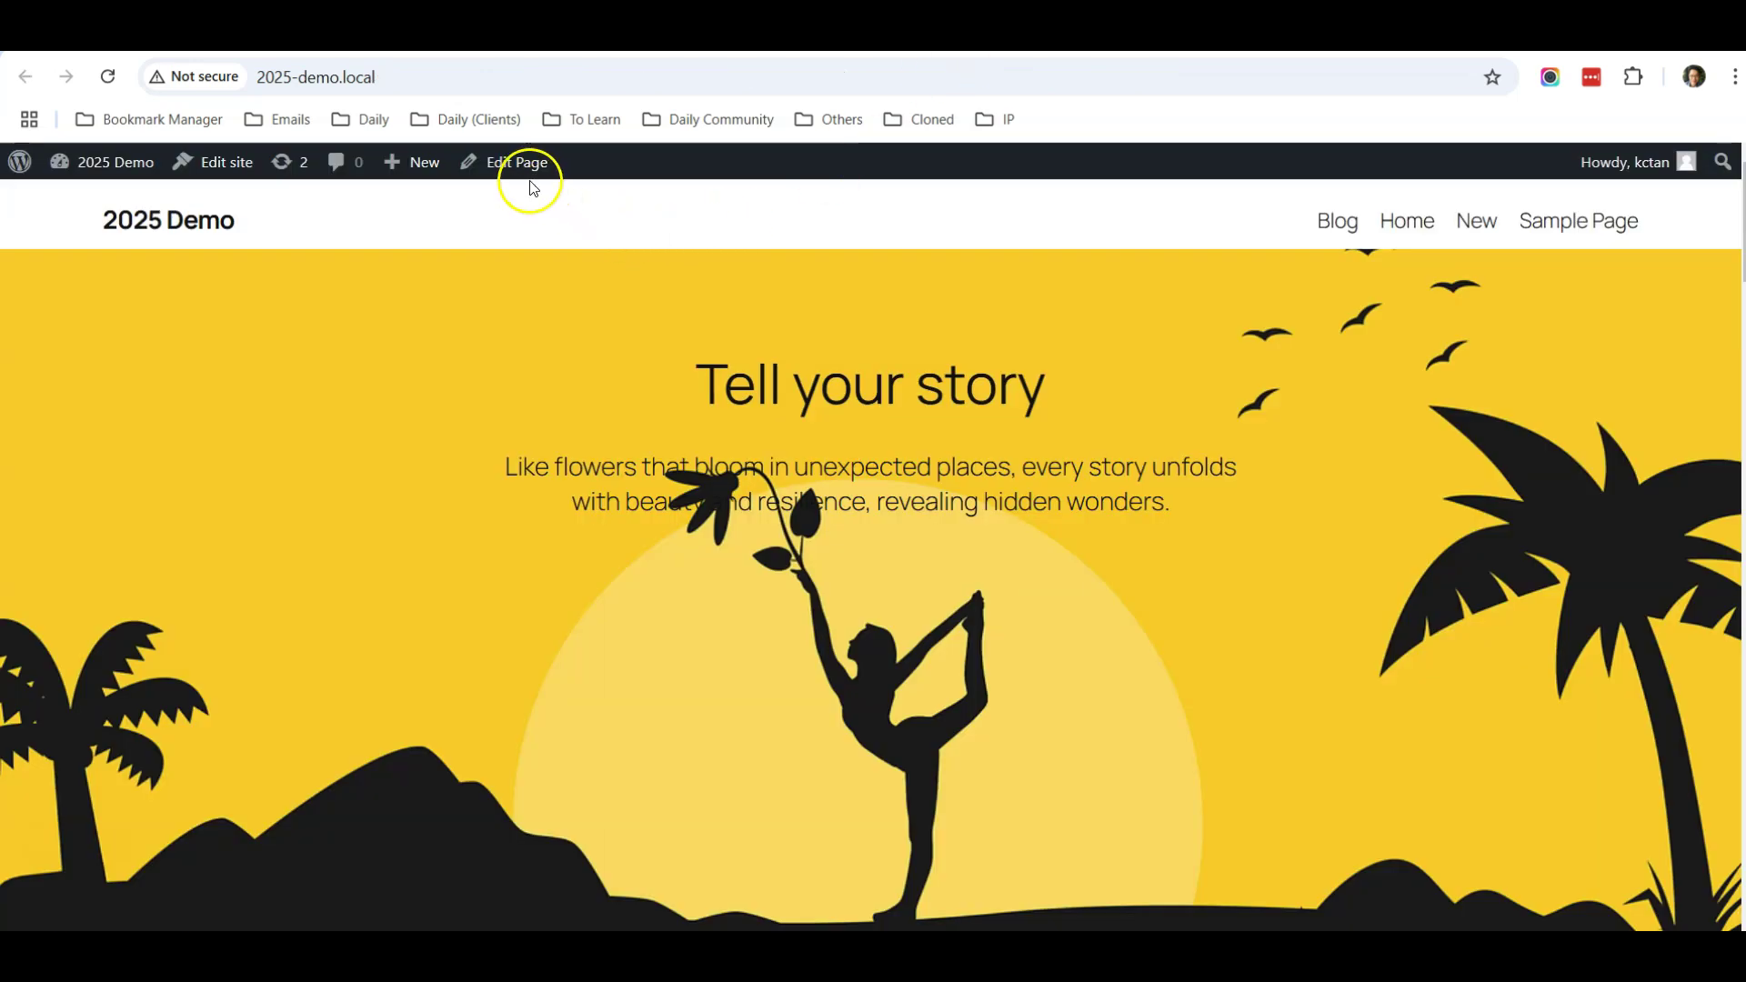
- Open Edit Page in a new tab, dismiss the autosave notice, and select the hero's outer Group
right_click(520, 169)
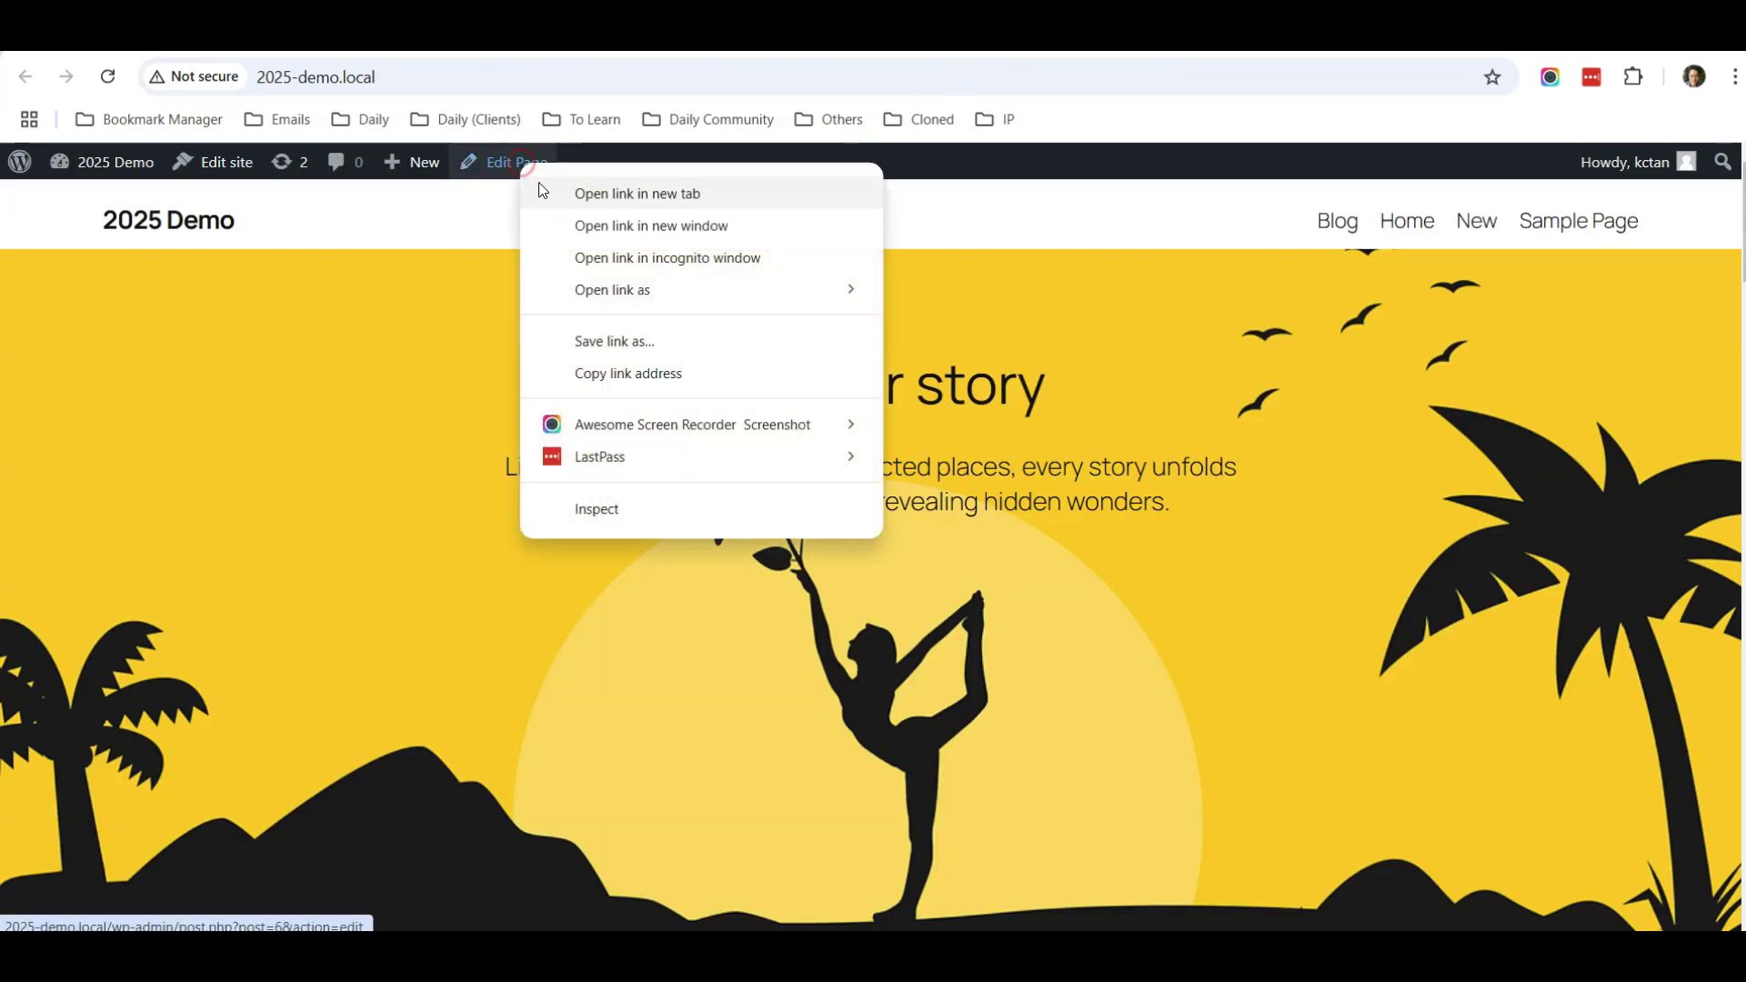
click(553, 187)
key(ctrl+Tab)
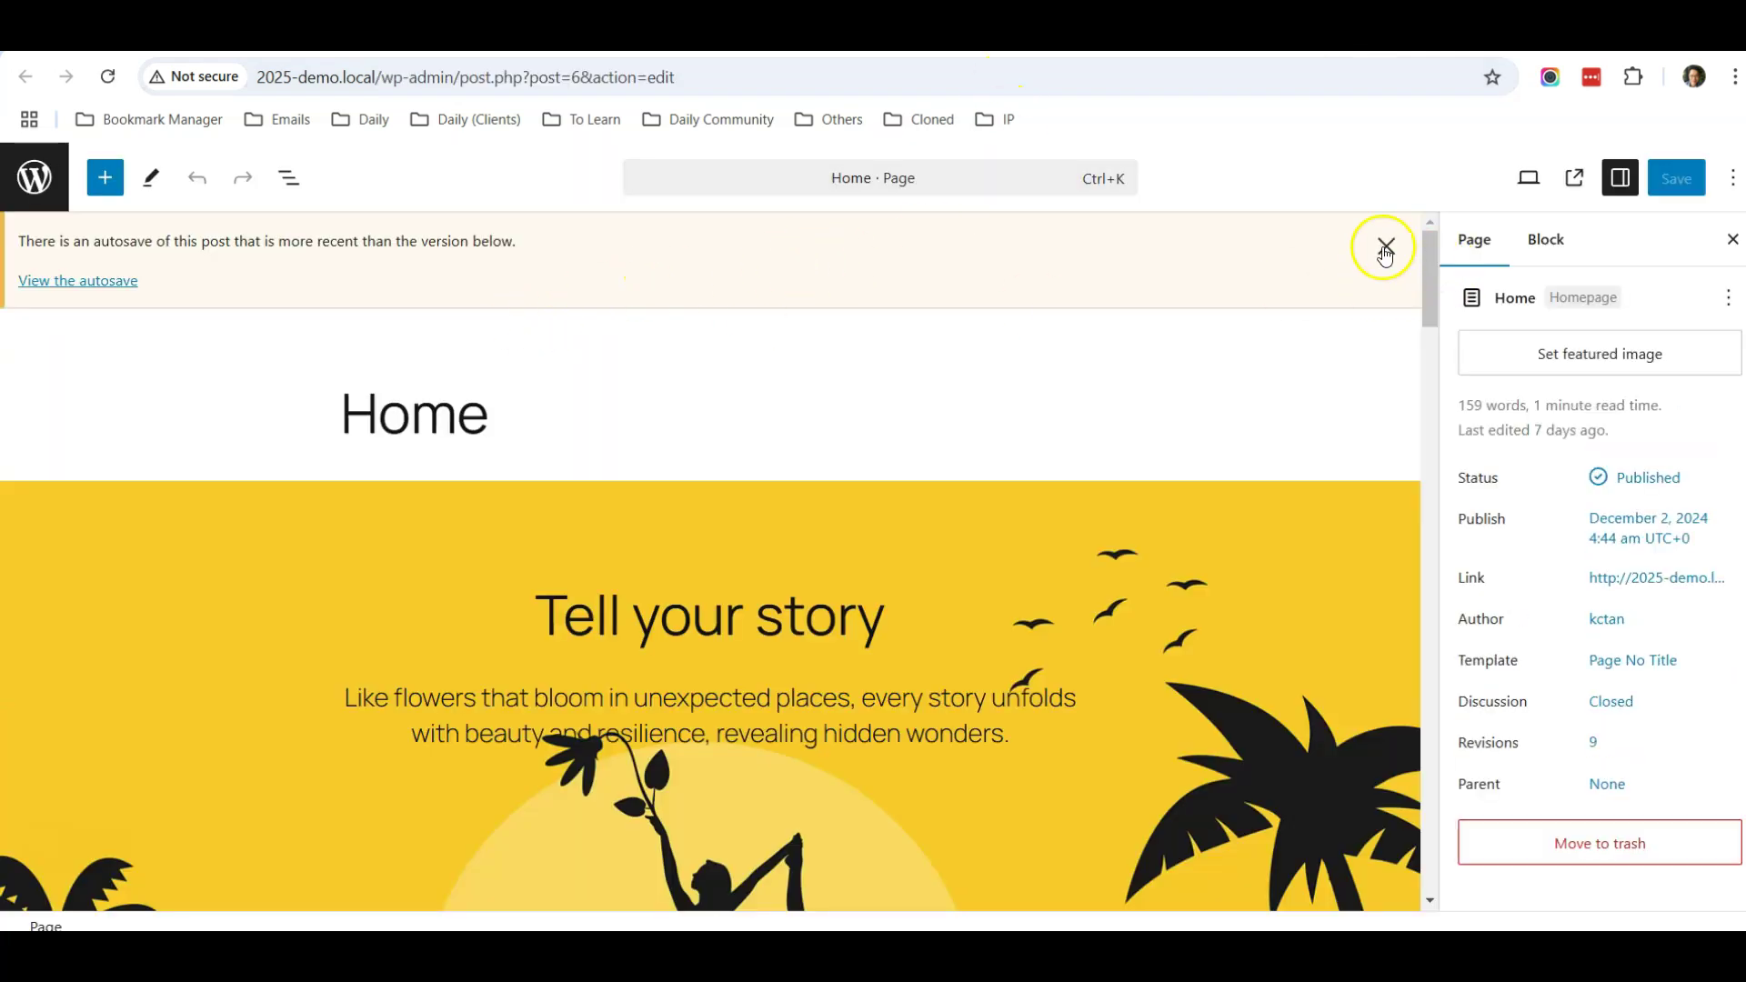
click(1386, 246)
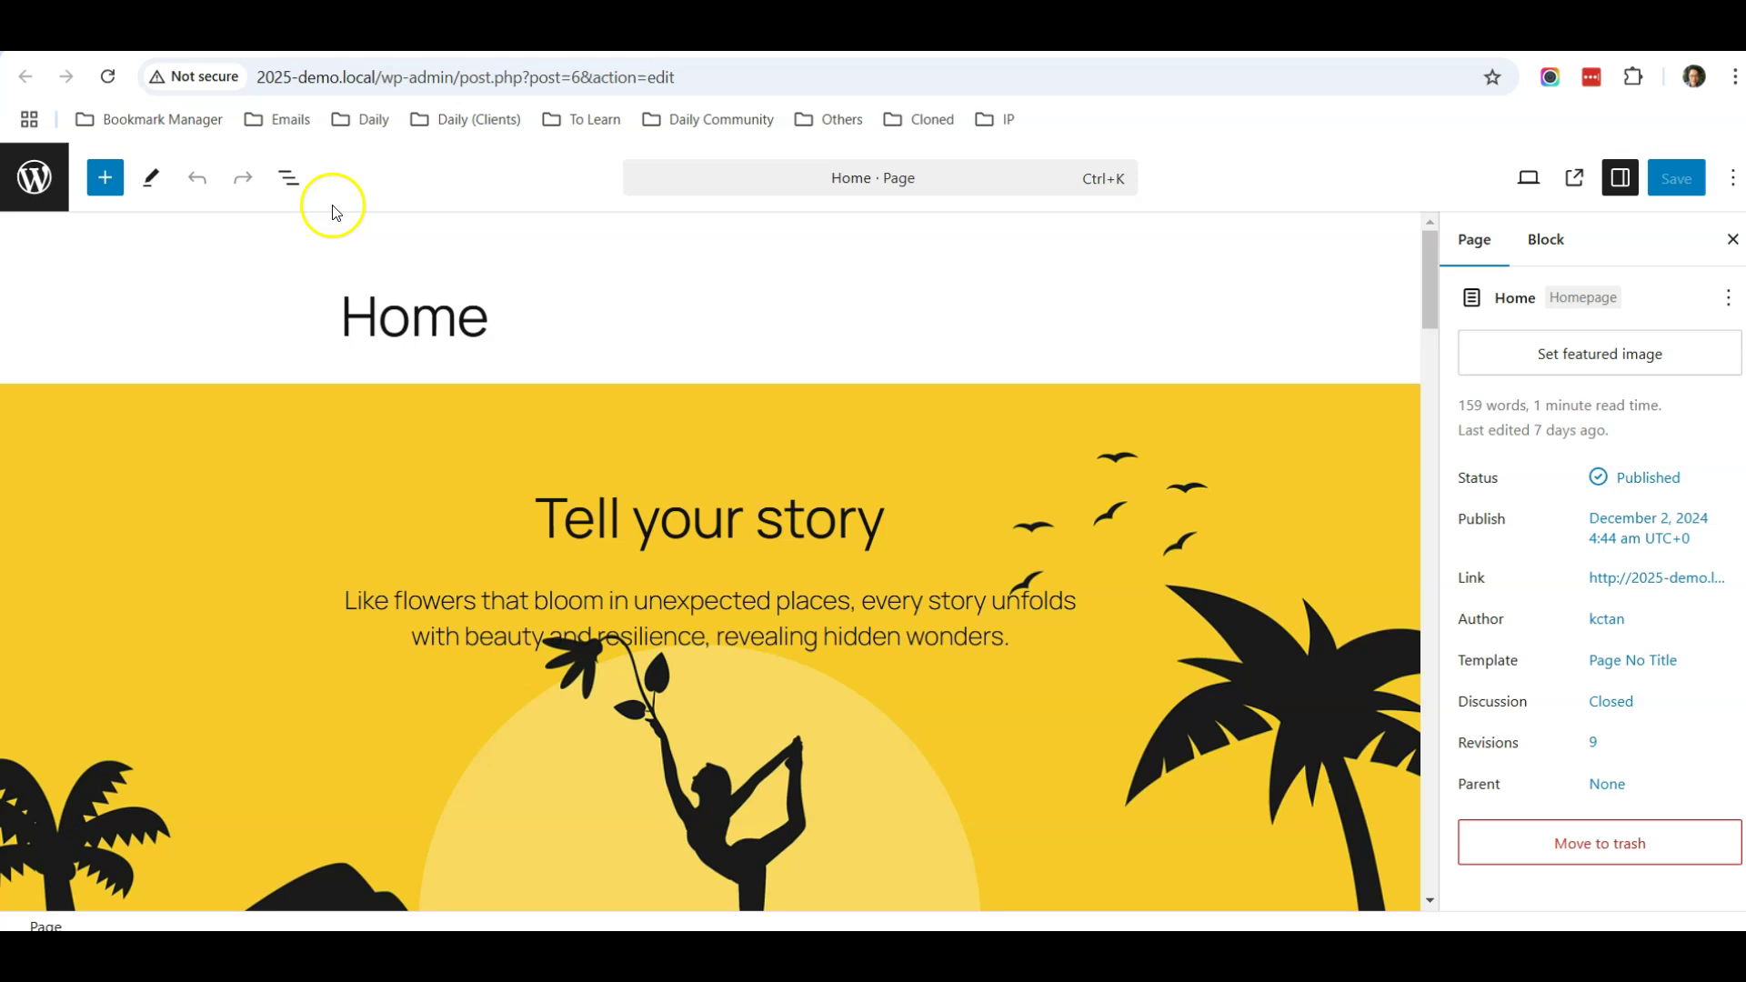
click(288, 179)
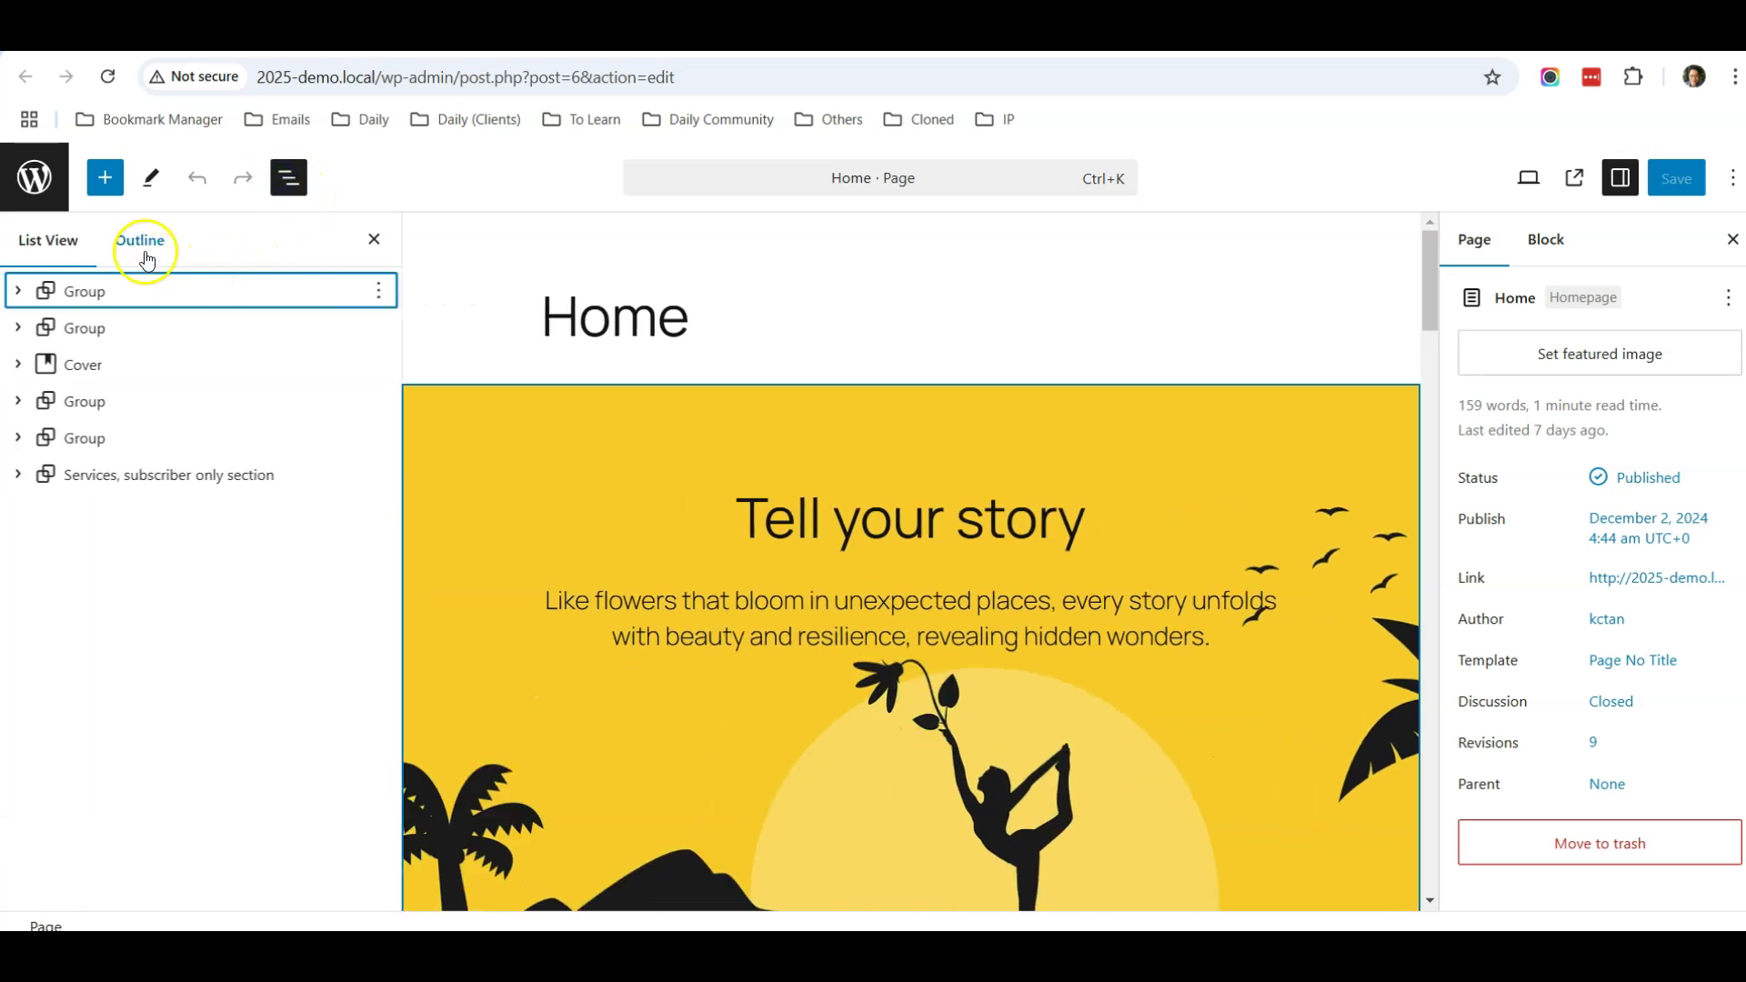
click(109, 299)
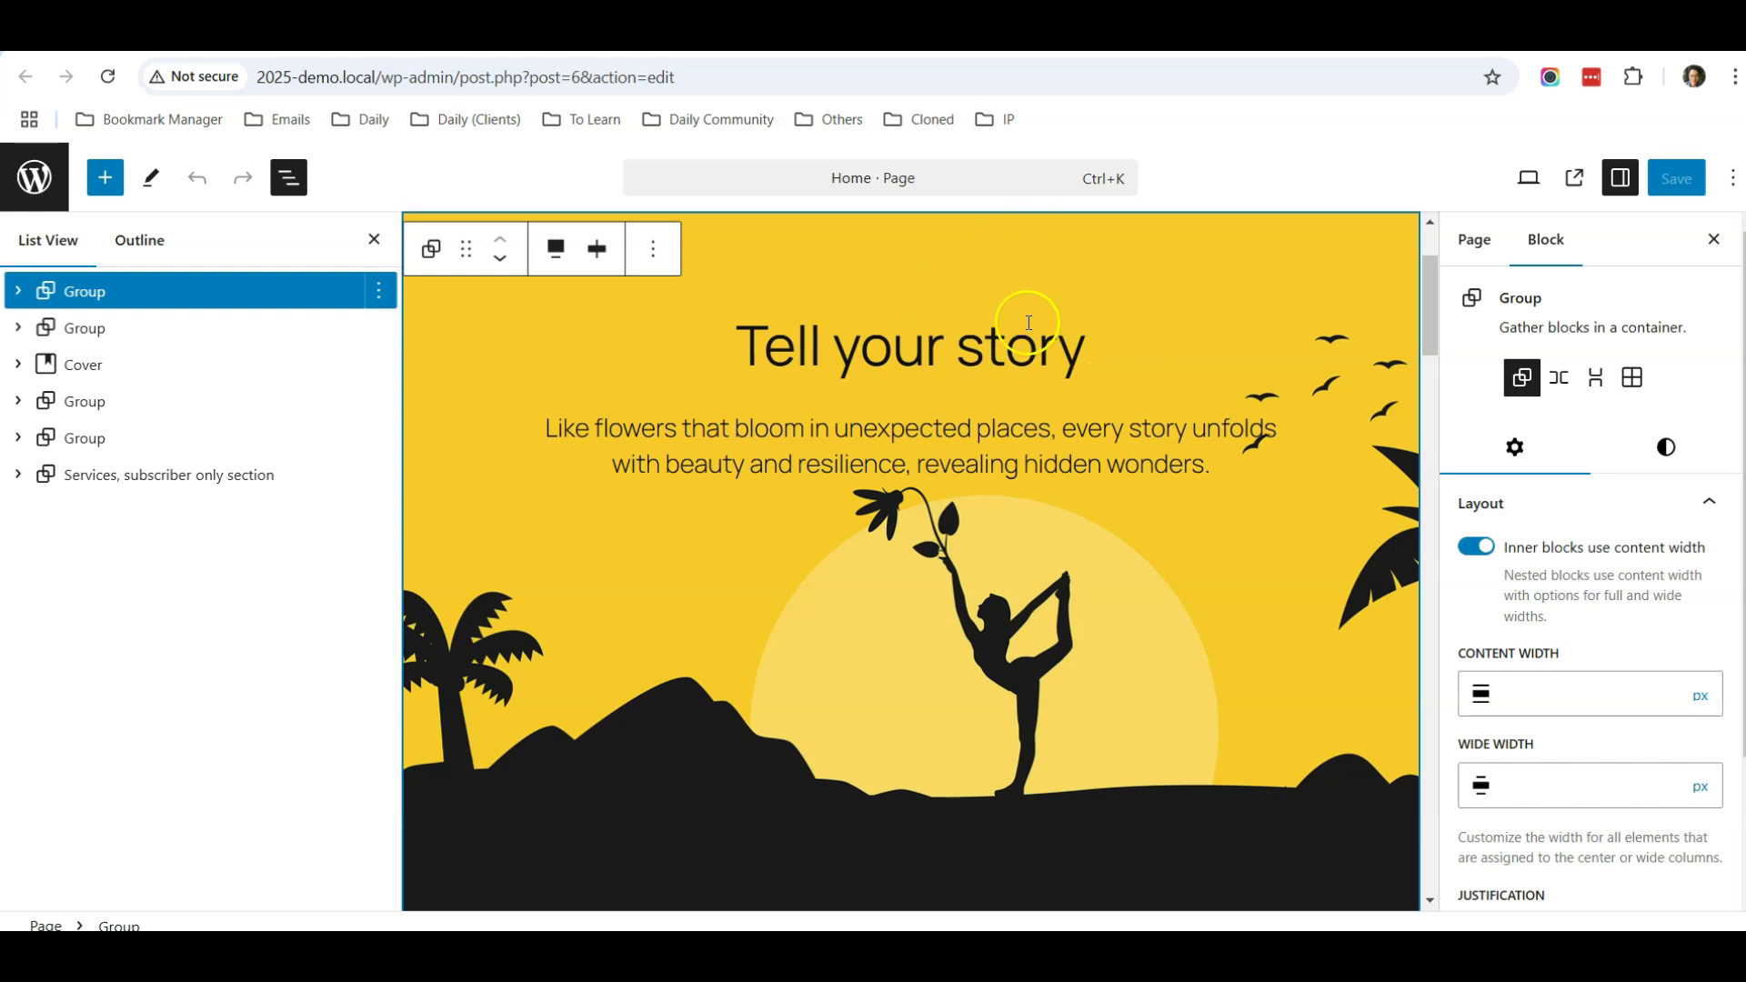
- Reduce the hero Group's vertical padding from Large to Small and save the Home page
click(1665, 459)
scroll(1599, 614, down, 3)
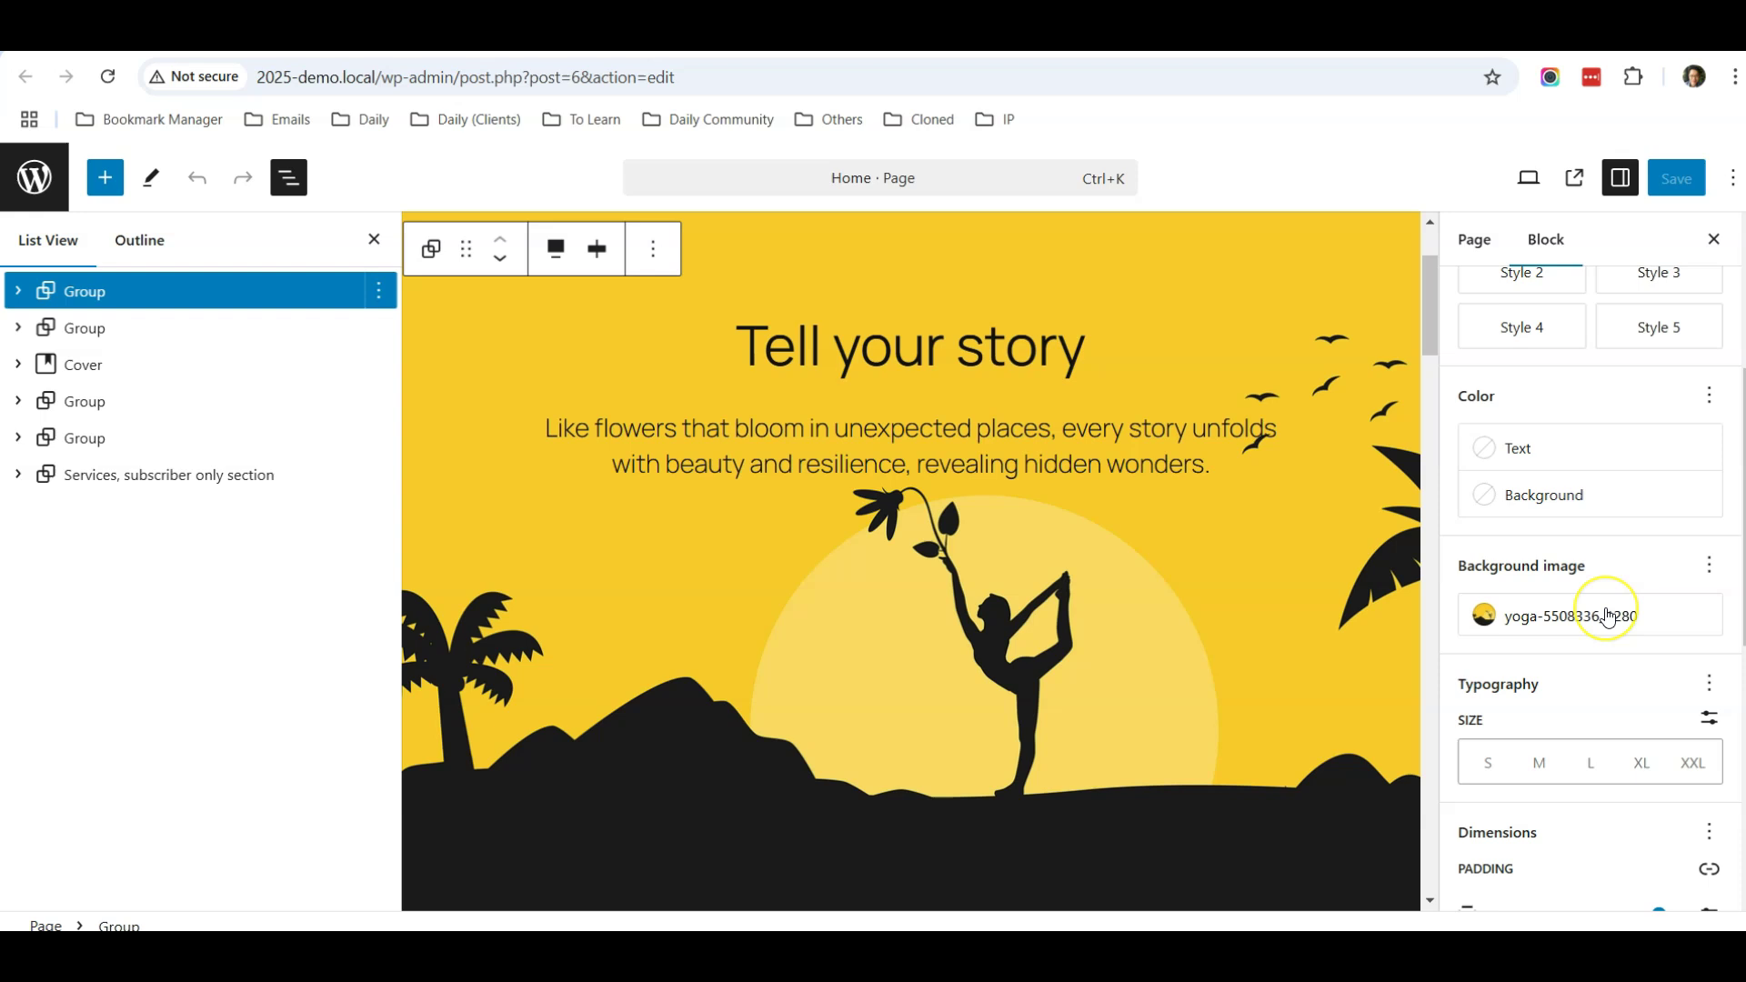
scroll(1605, 621, down, 2)
scroll(1607, 617, down, 3)
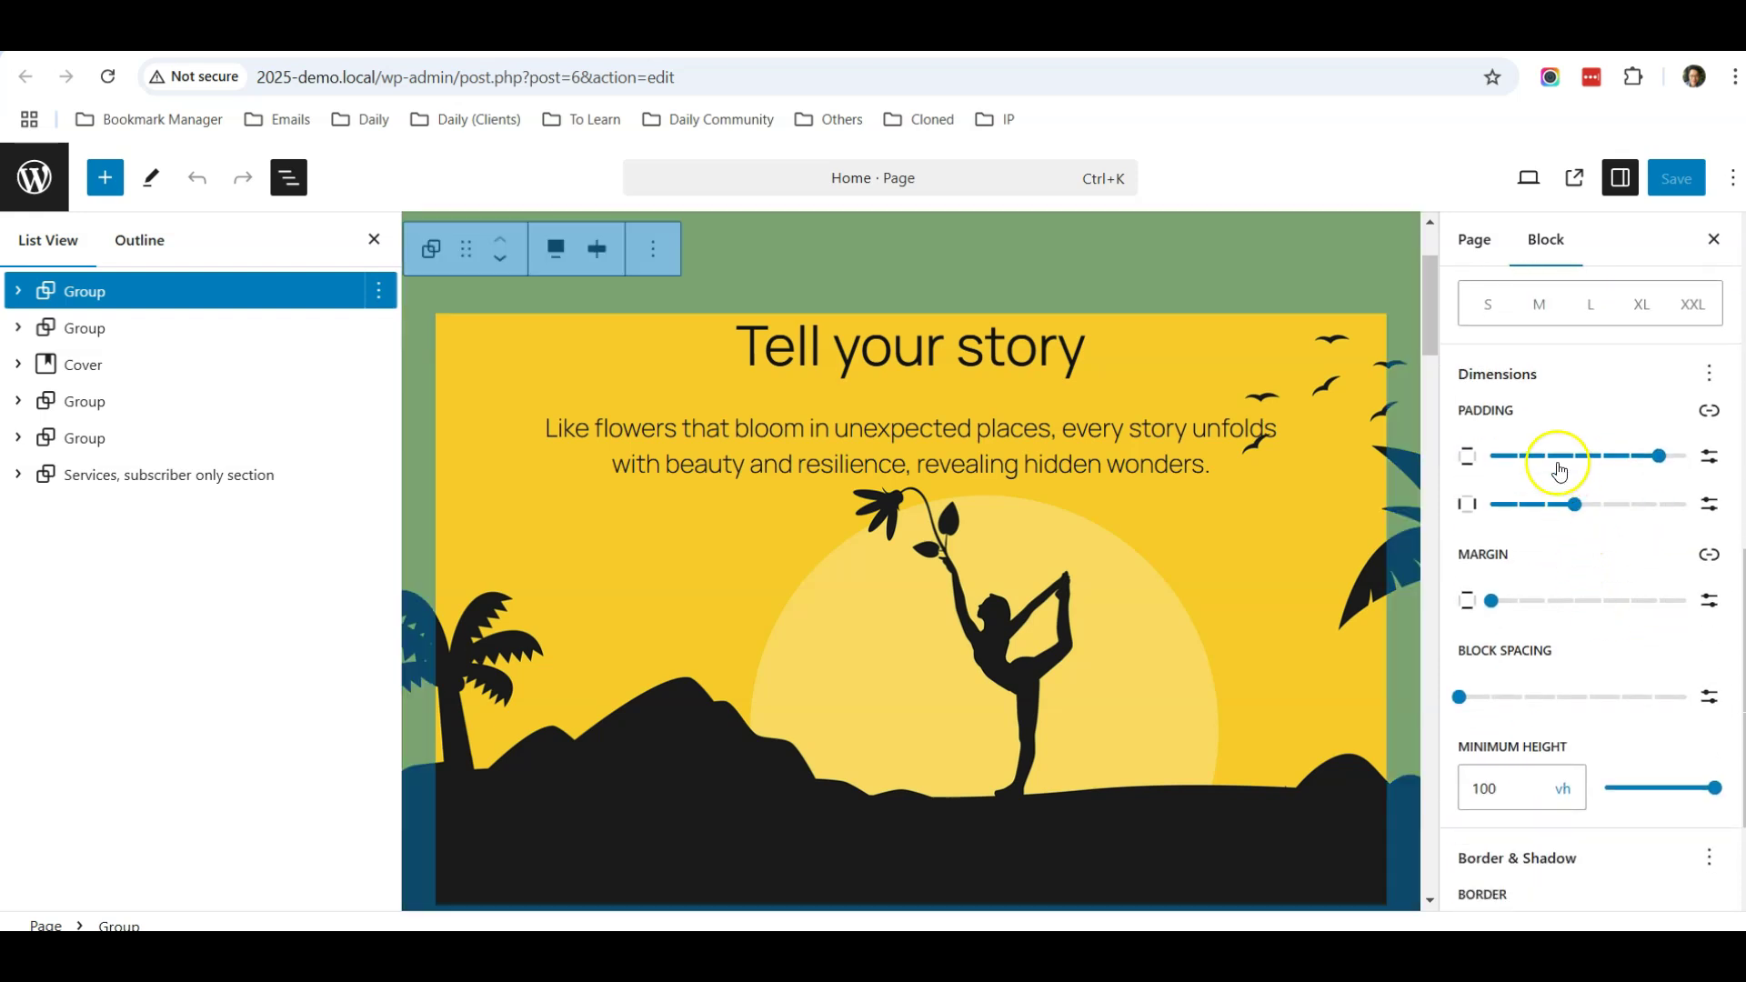
scroll(1557, 469, up, 1)
scroll(1556, 468, up, 1)
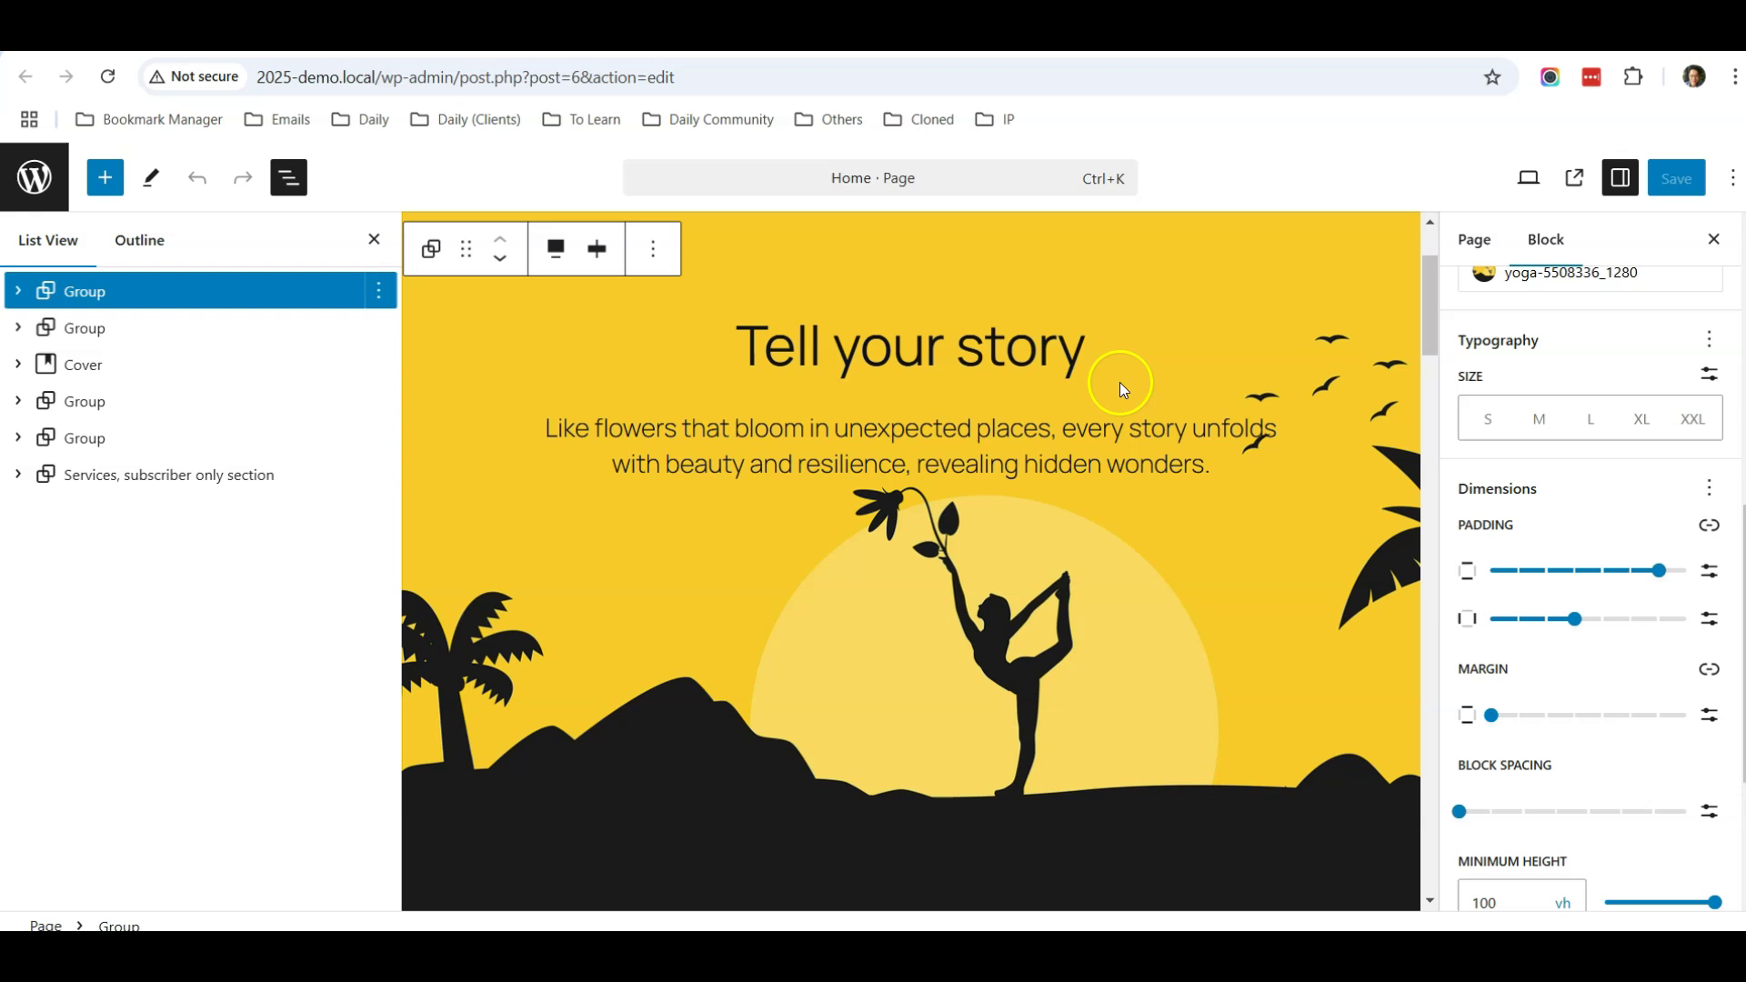
click(1660, 572)
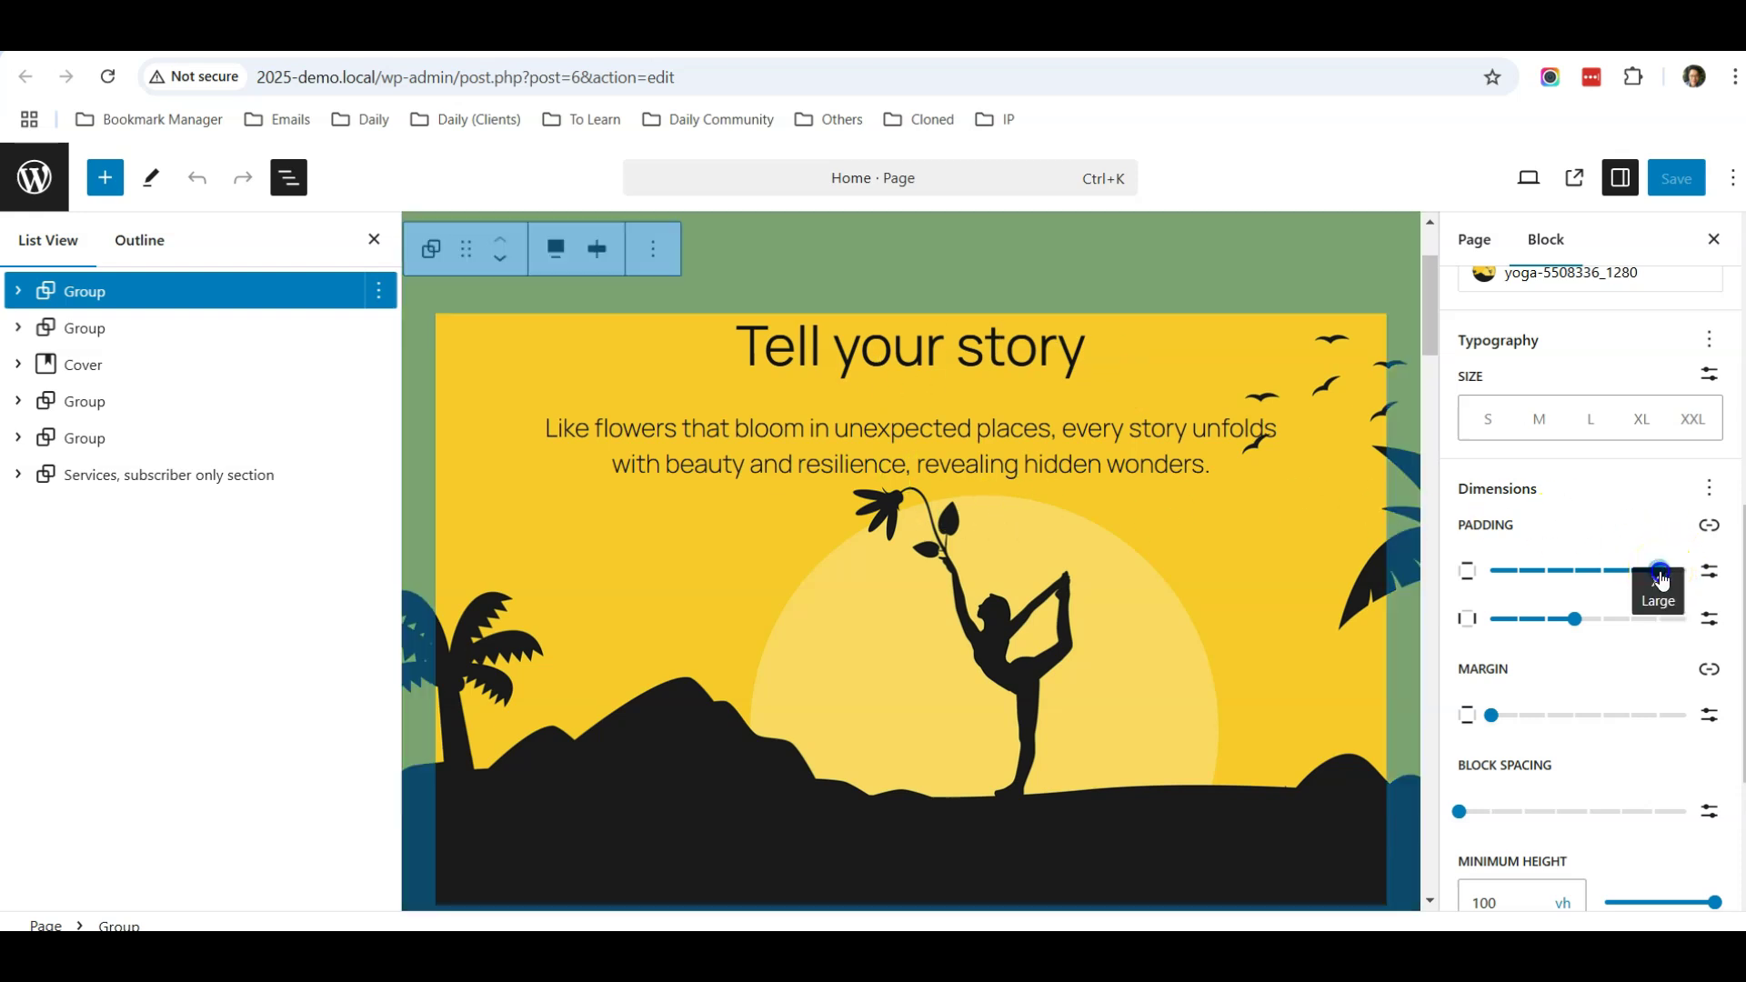
drag(1645, 580, 1588, 580)
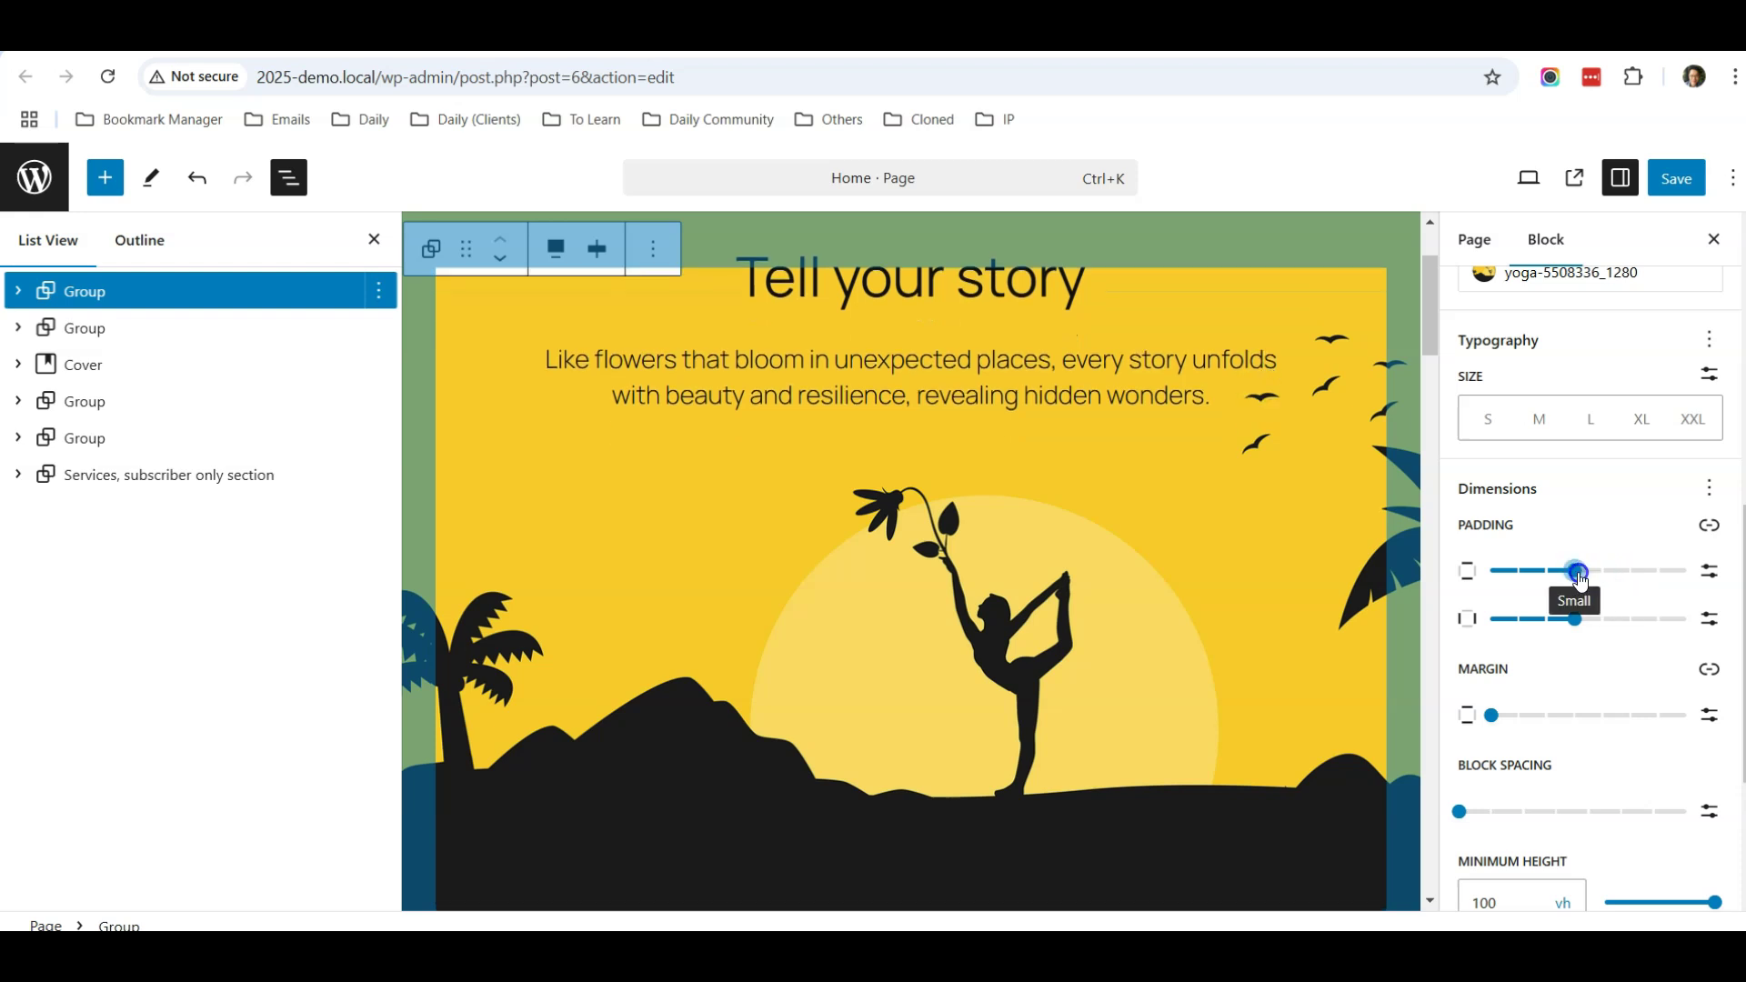
scroll(1195, 558, up, 2)
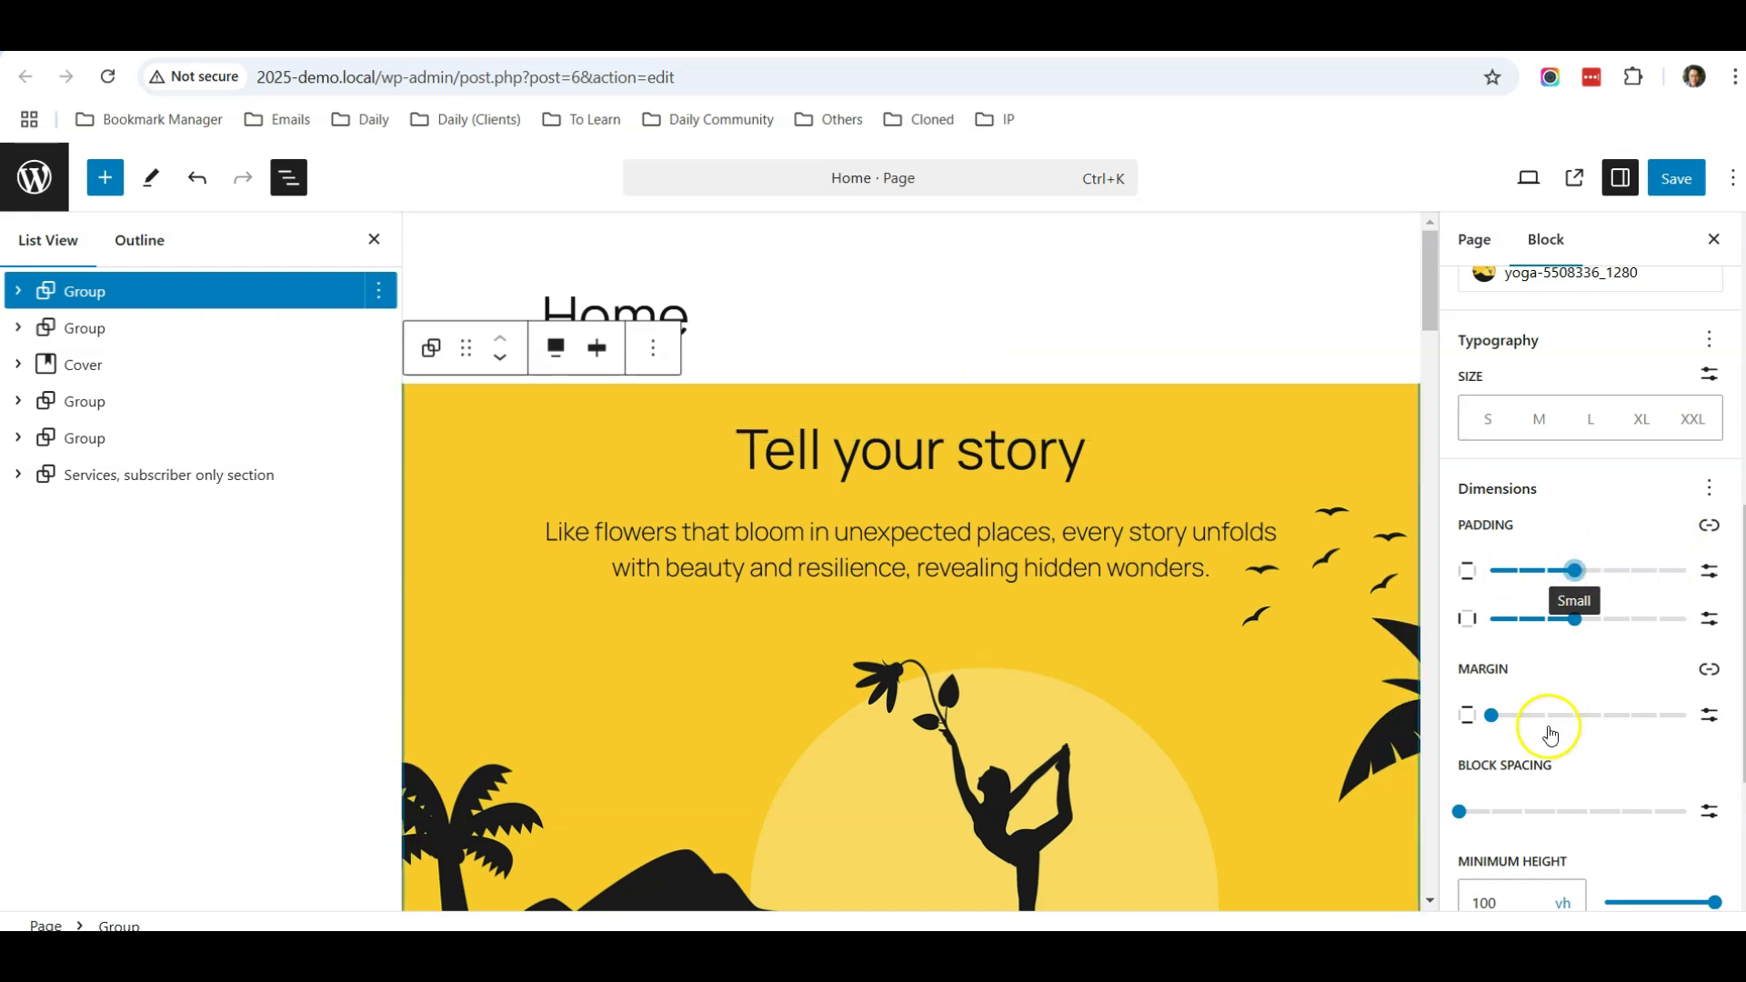
click(1710, 669)
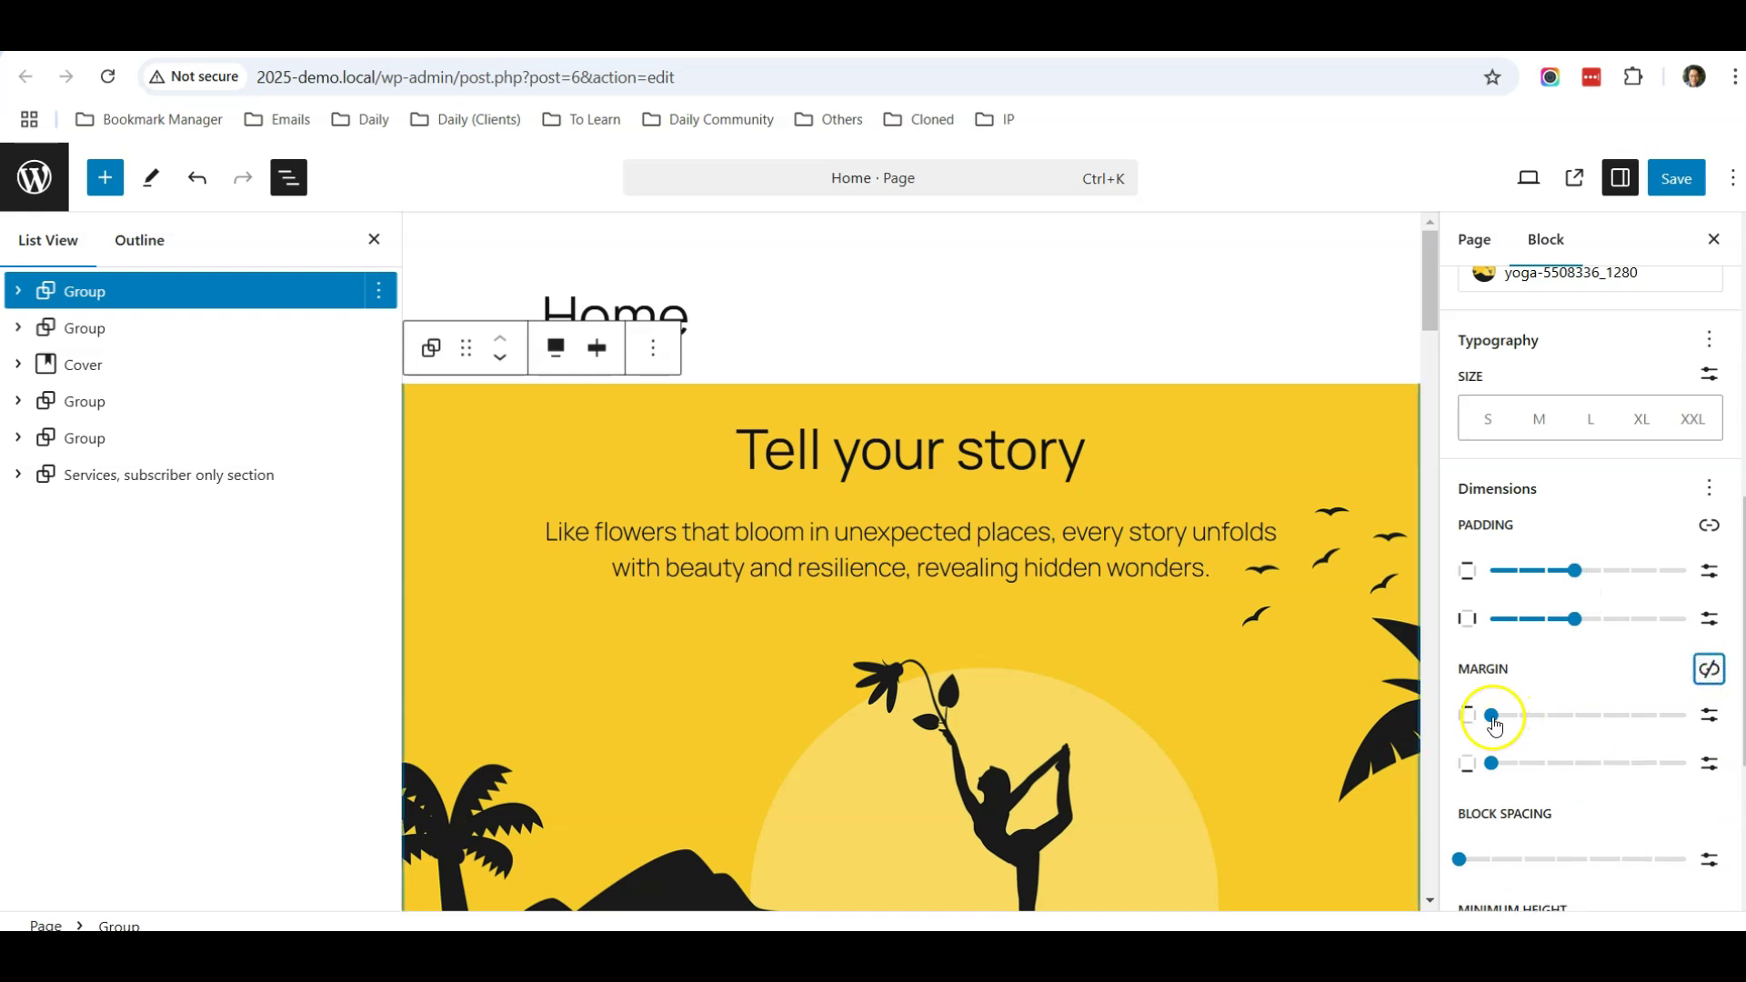
click(1709, 671)
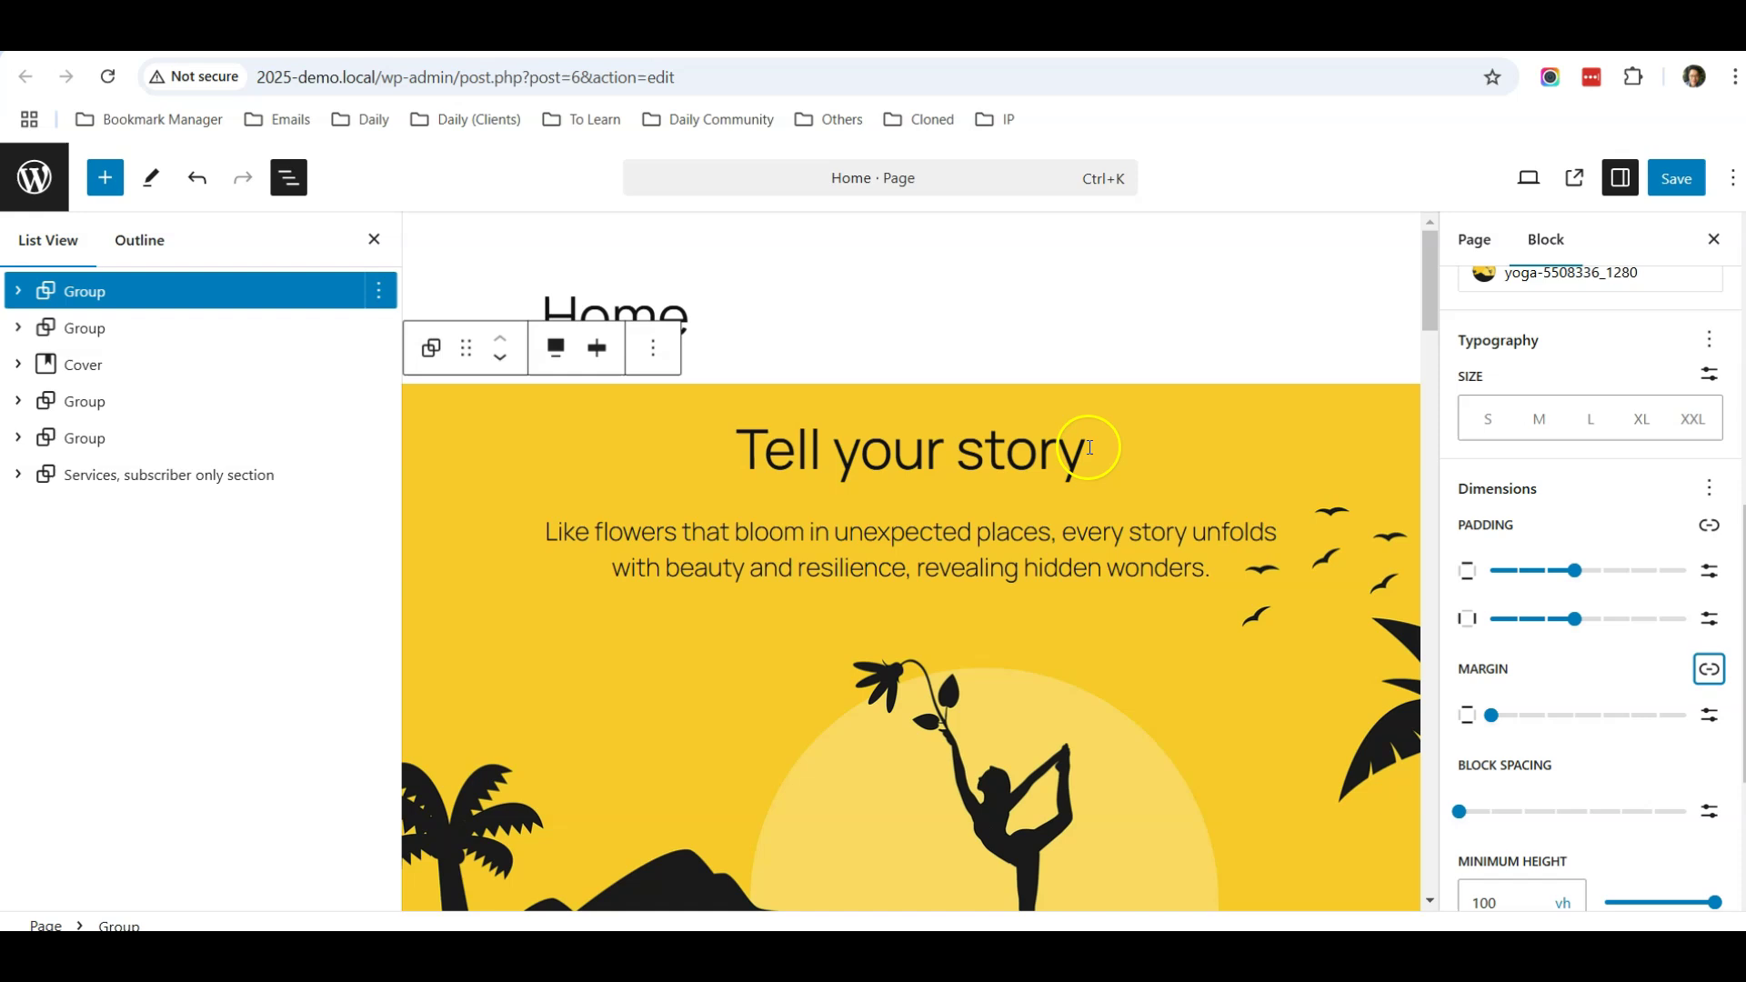
click(1676, 180)
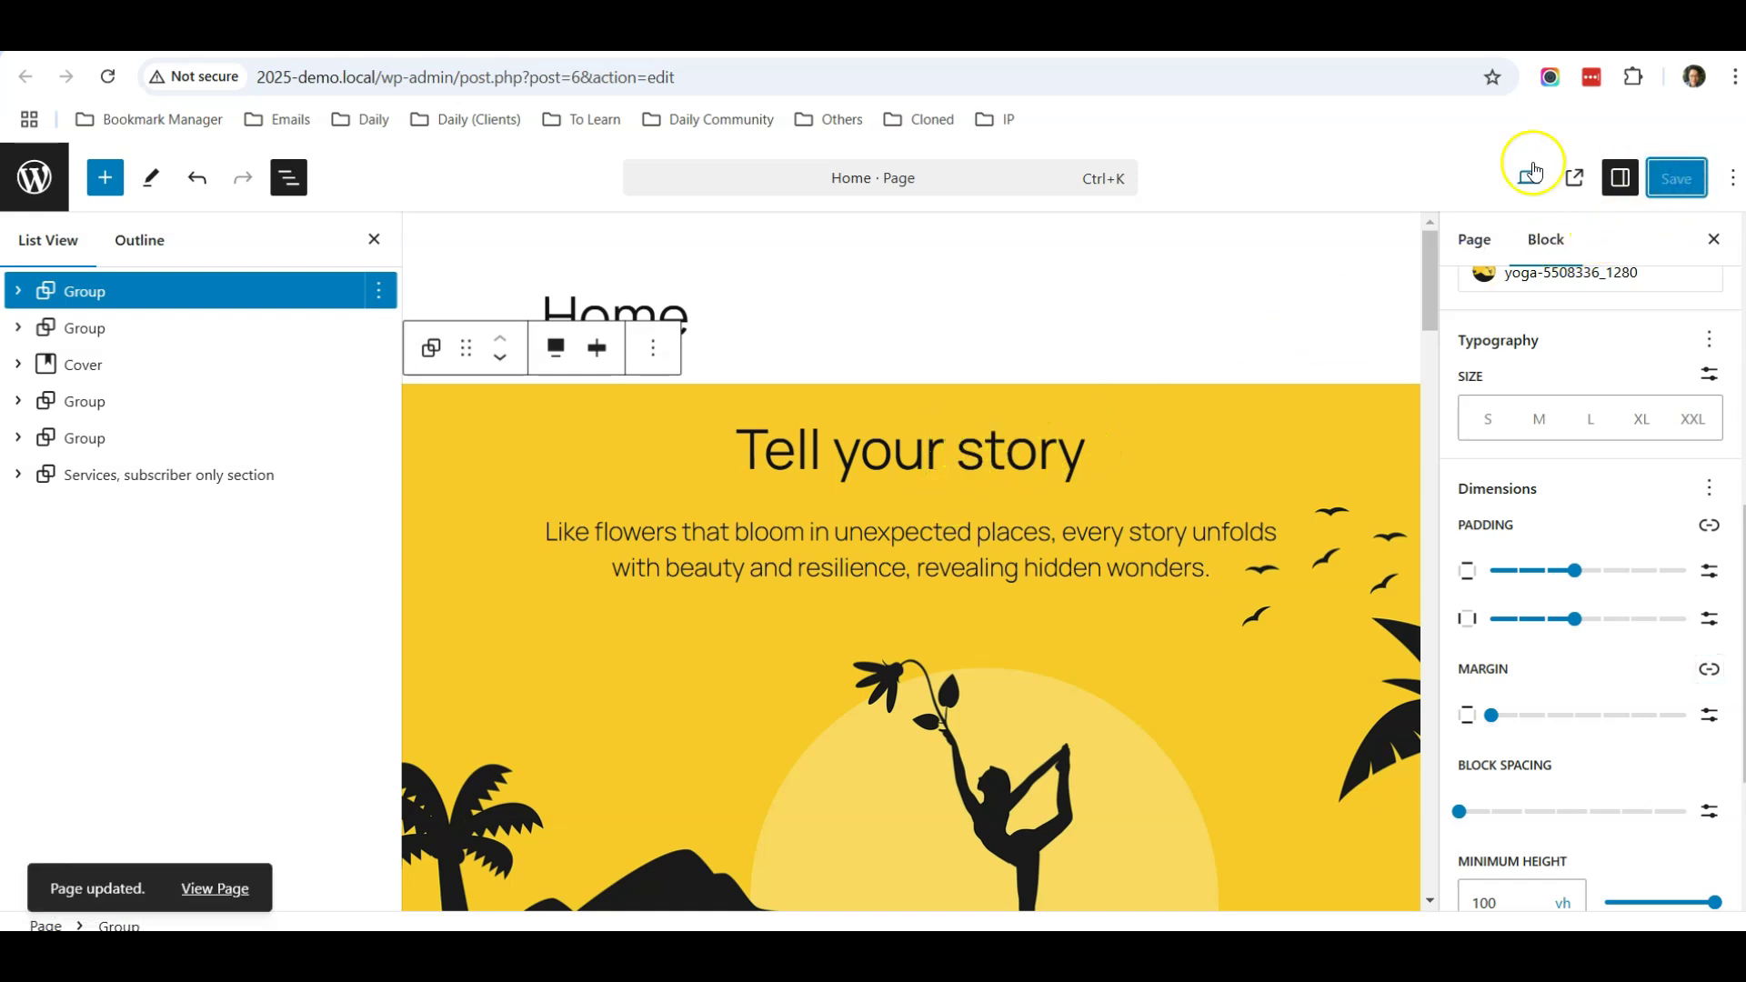
- Return to the live homepage tab and refresh it to see the hero text sitting higher
click(1575, 177)
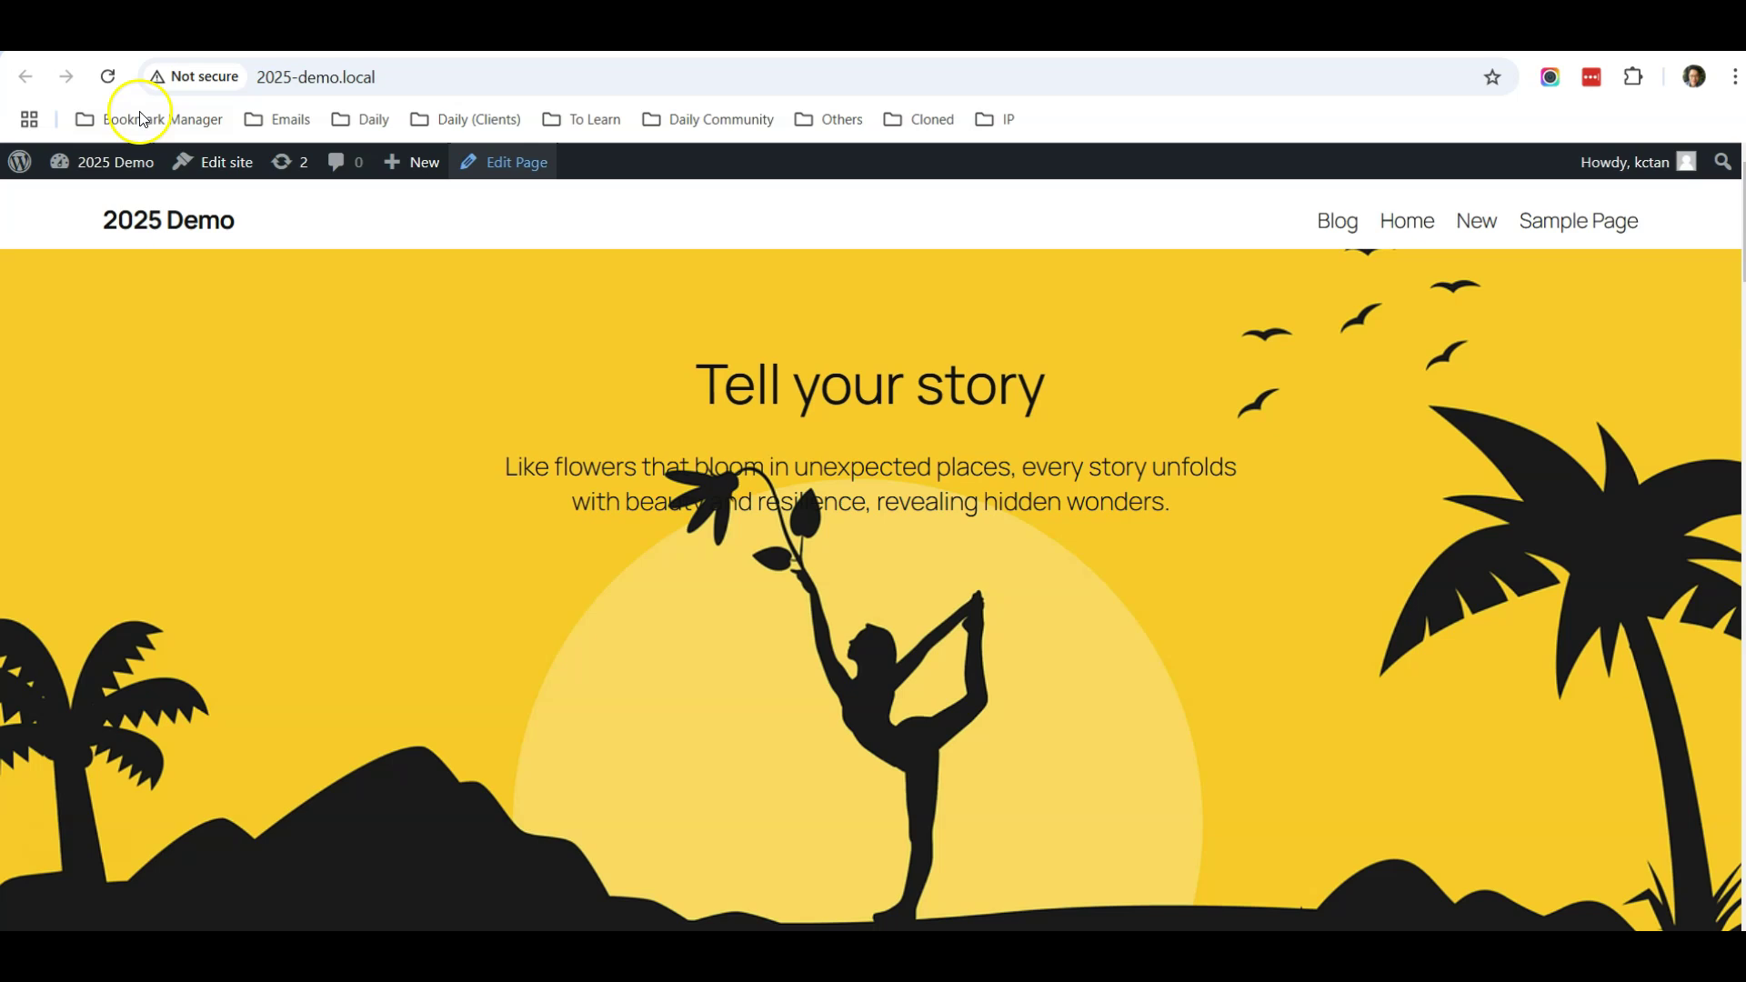
click(108, 77)
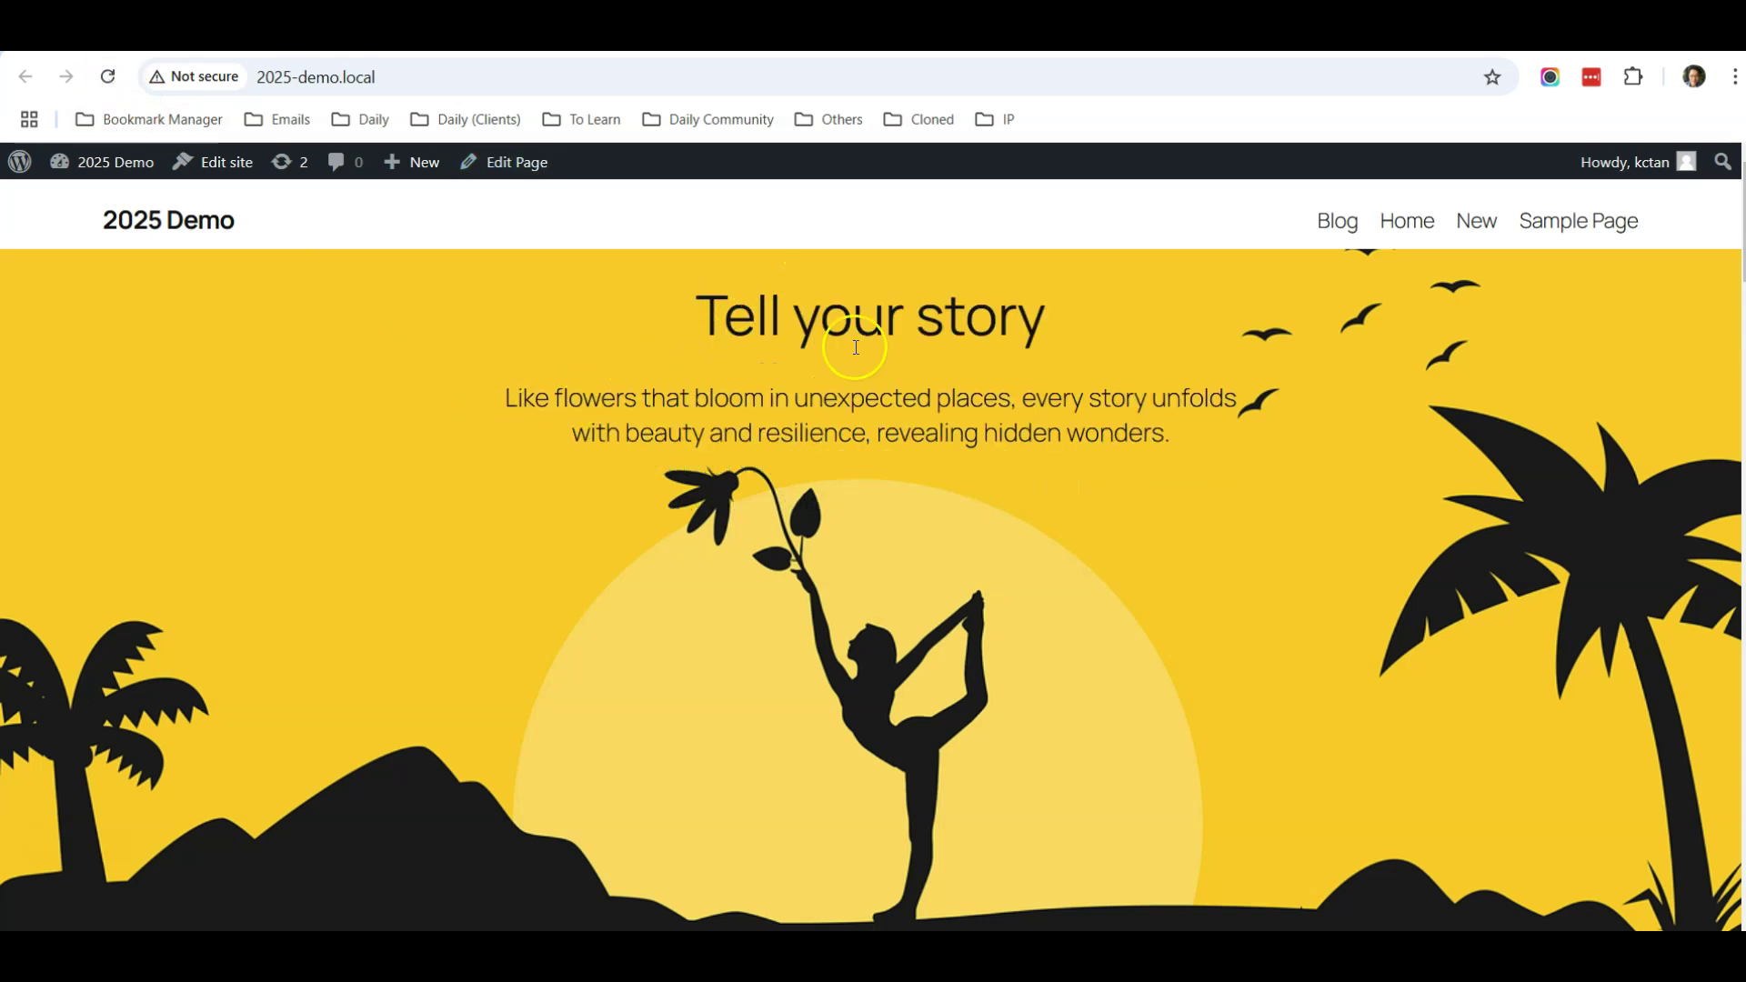